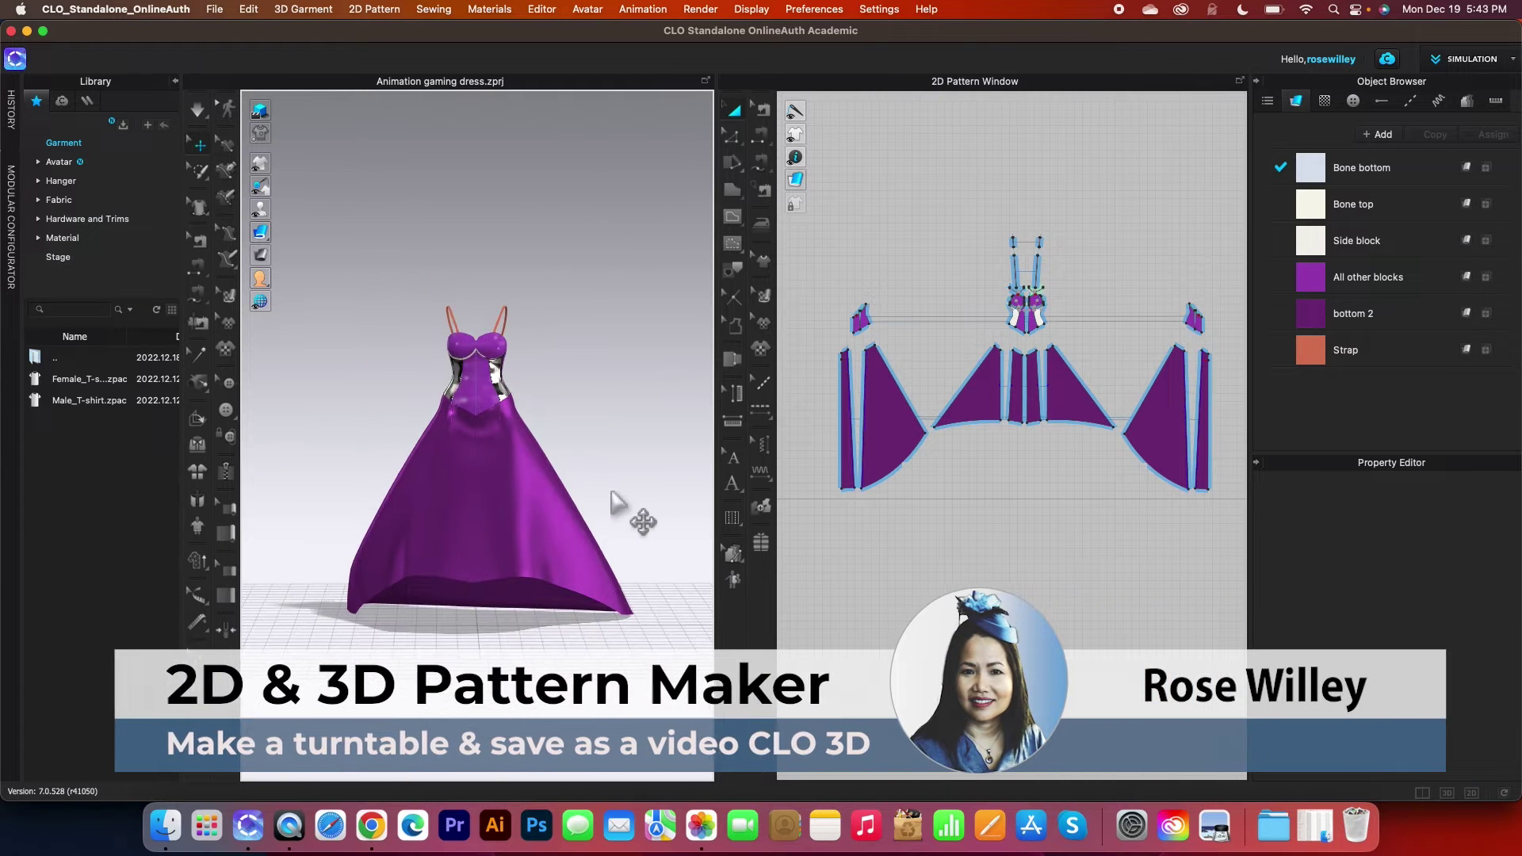
Step: Zoom toward the gown and start a trial turntable recording capture
{"action": "scroll", "coordinate": [616, 502], "scroll_direction": "up", "scroll_amount": 10}
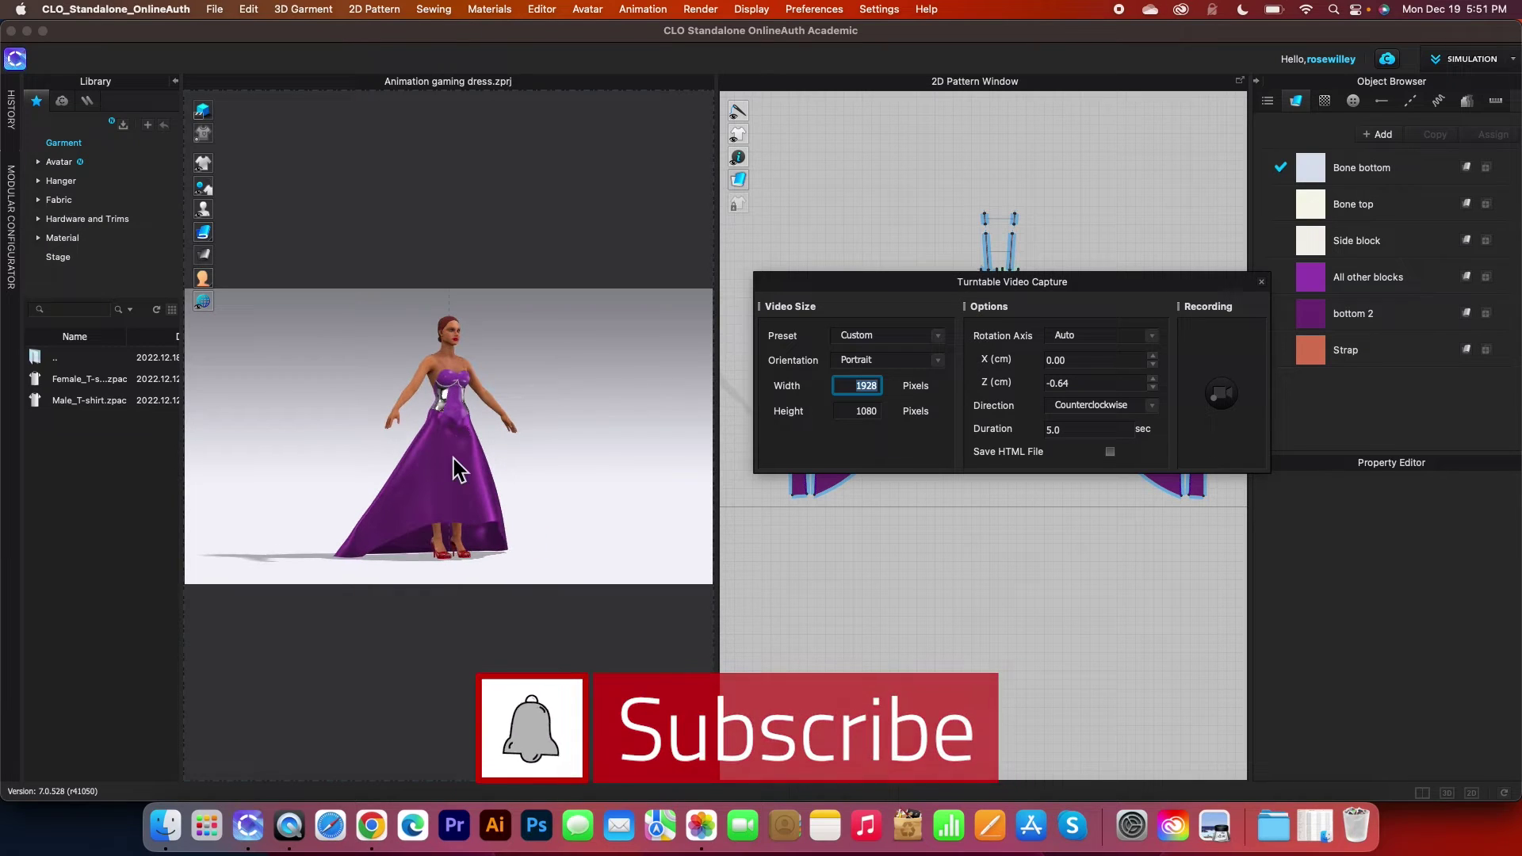
{"action": "scroll", "coordinate": [455, 483], "scroll_direction": "up", "scroll_amount": 5}
{"action": "scroll", "coordinate": [455, 483], "scroll_direction": "down", "scroll_amount": 4}
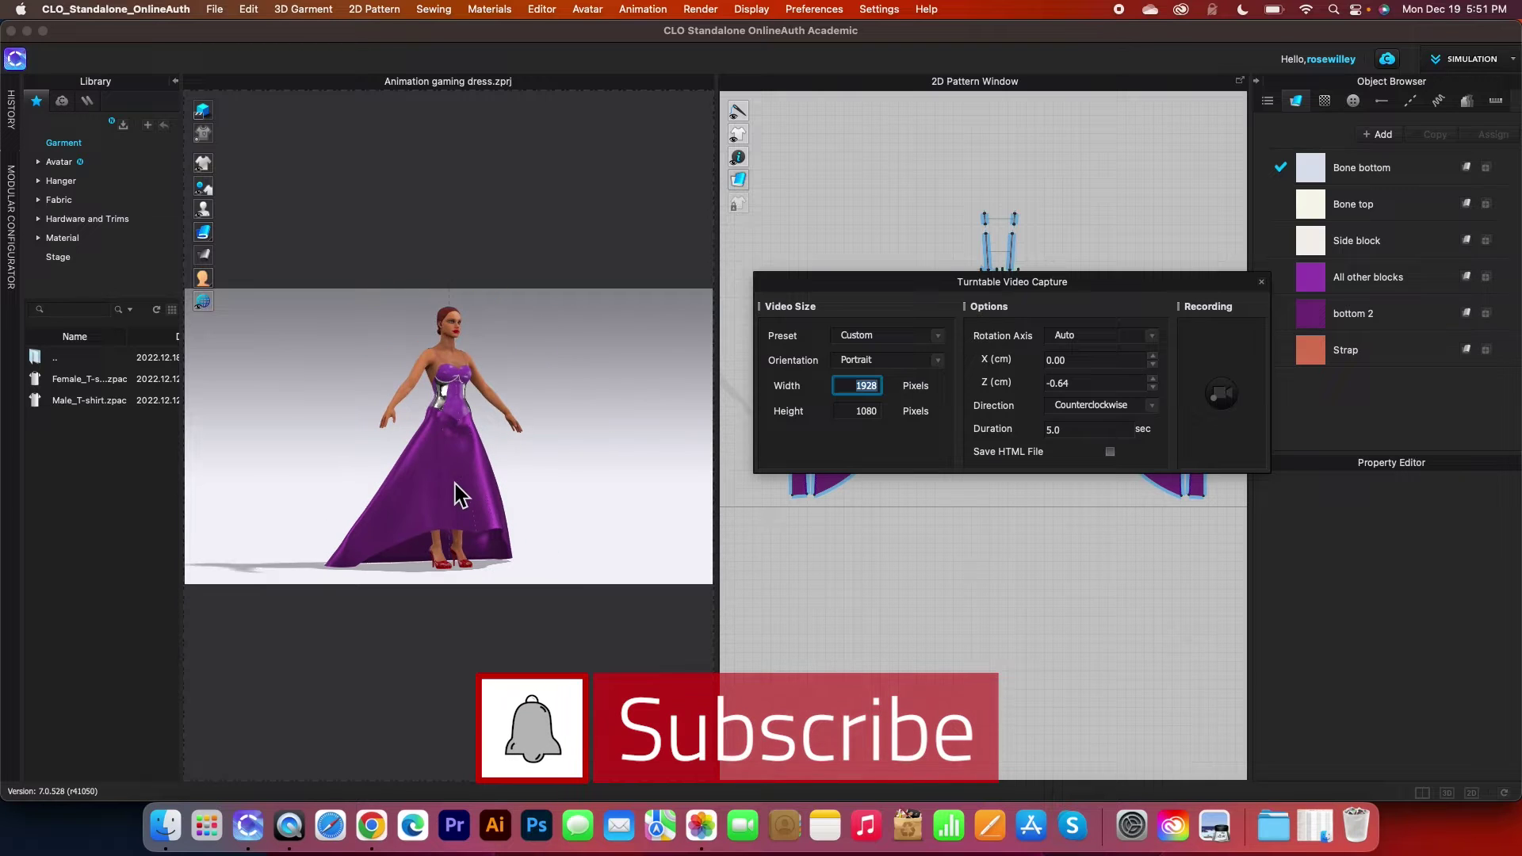
{"action": "left_click", "coordinate": [1221, 395]}
{"action": "left_click", "coordinate": [507, 586]}
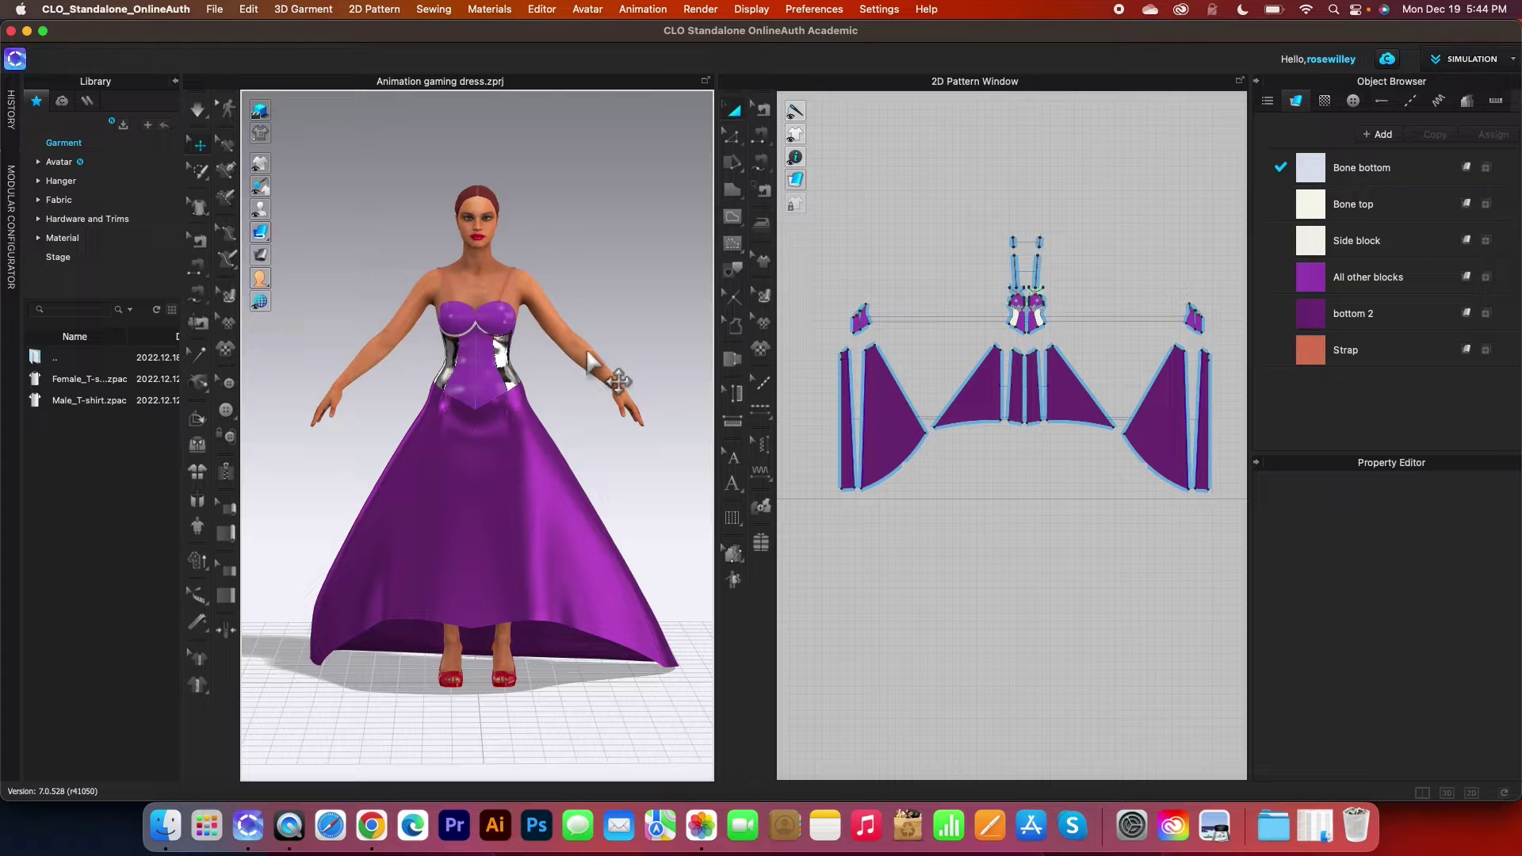
Step: Zoom the 3D view in close on the bodice and upper skirt
{"action": "scroll", "coordinate": [579, 397], "scroll_direction": "down", "scroll_amount": 2}
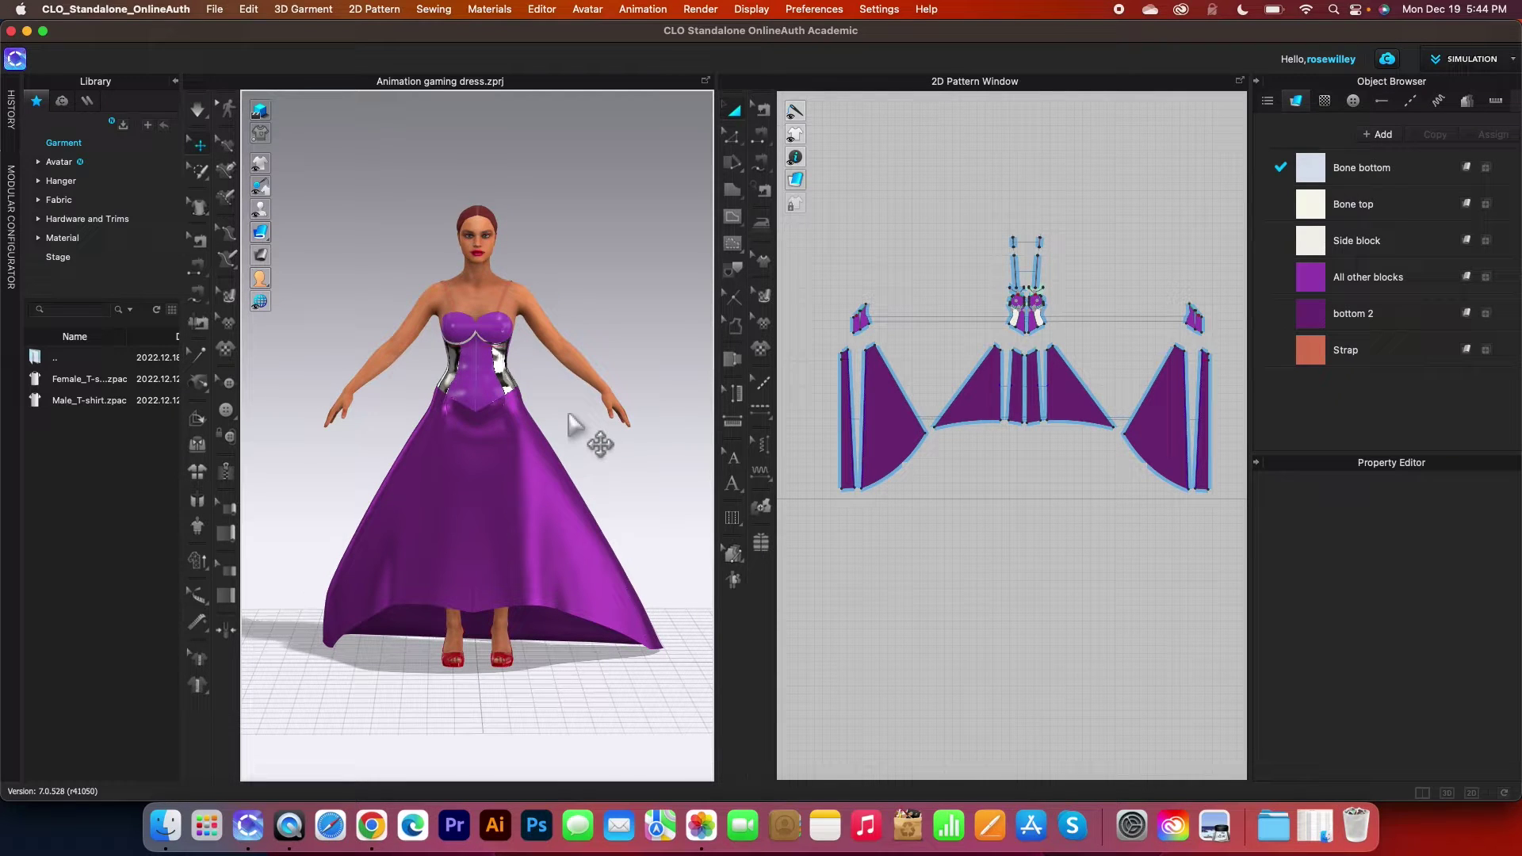
{"action": "scroll", "coordinate": [500, 365], "scroll_direction": "up", "scroll_amount": 8}
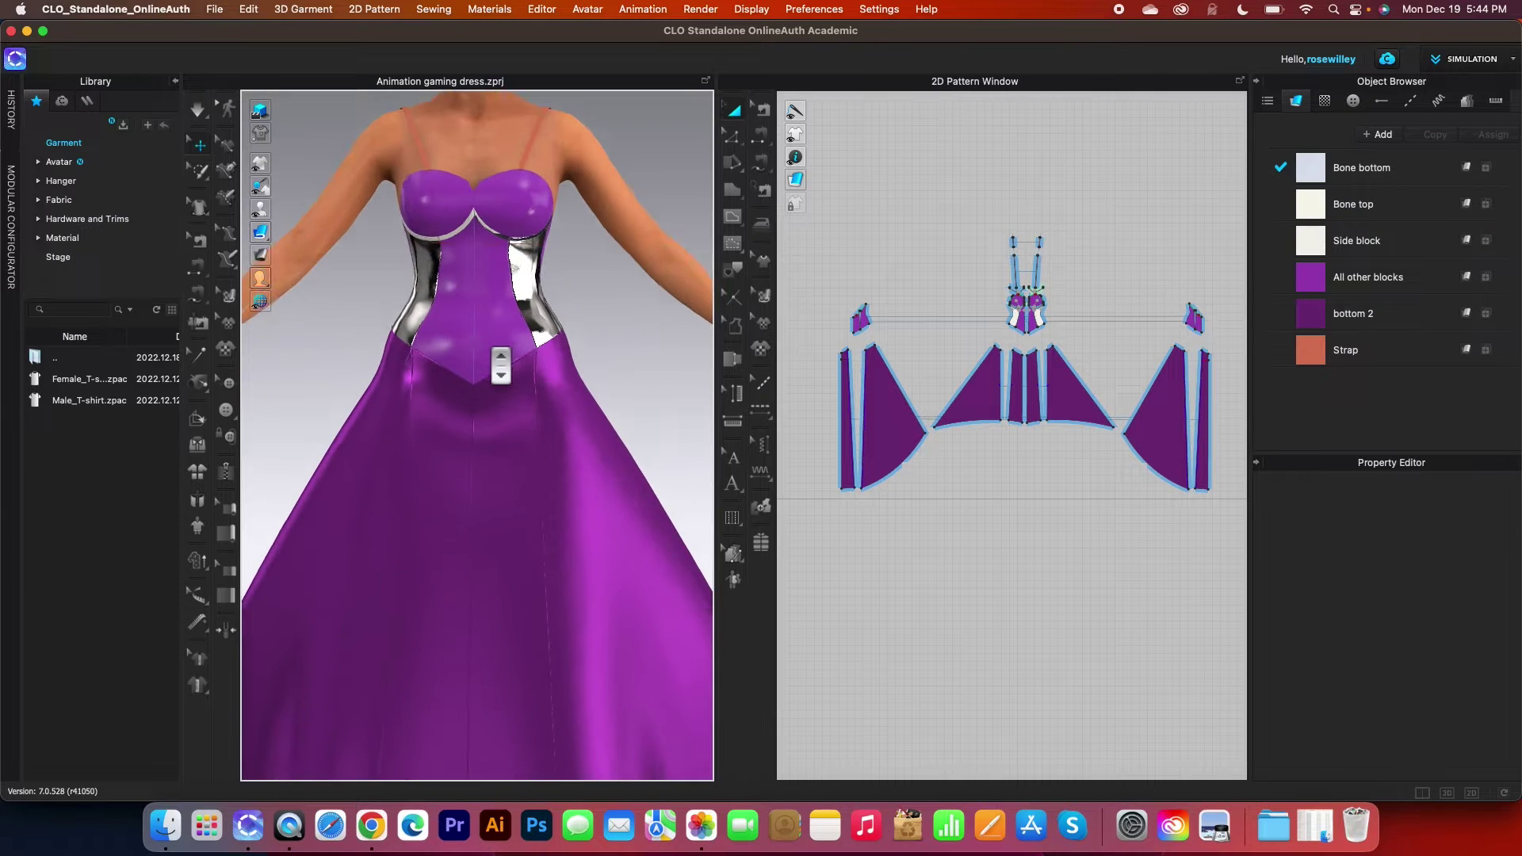
{"action": "scroll", "coordinate": [500, 365], "scroll_direction": "up", "scroll_amount": 2}
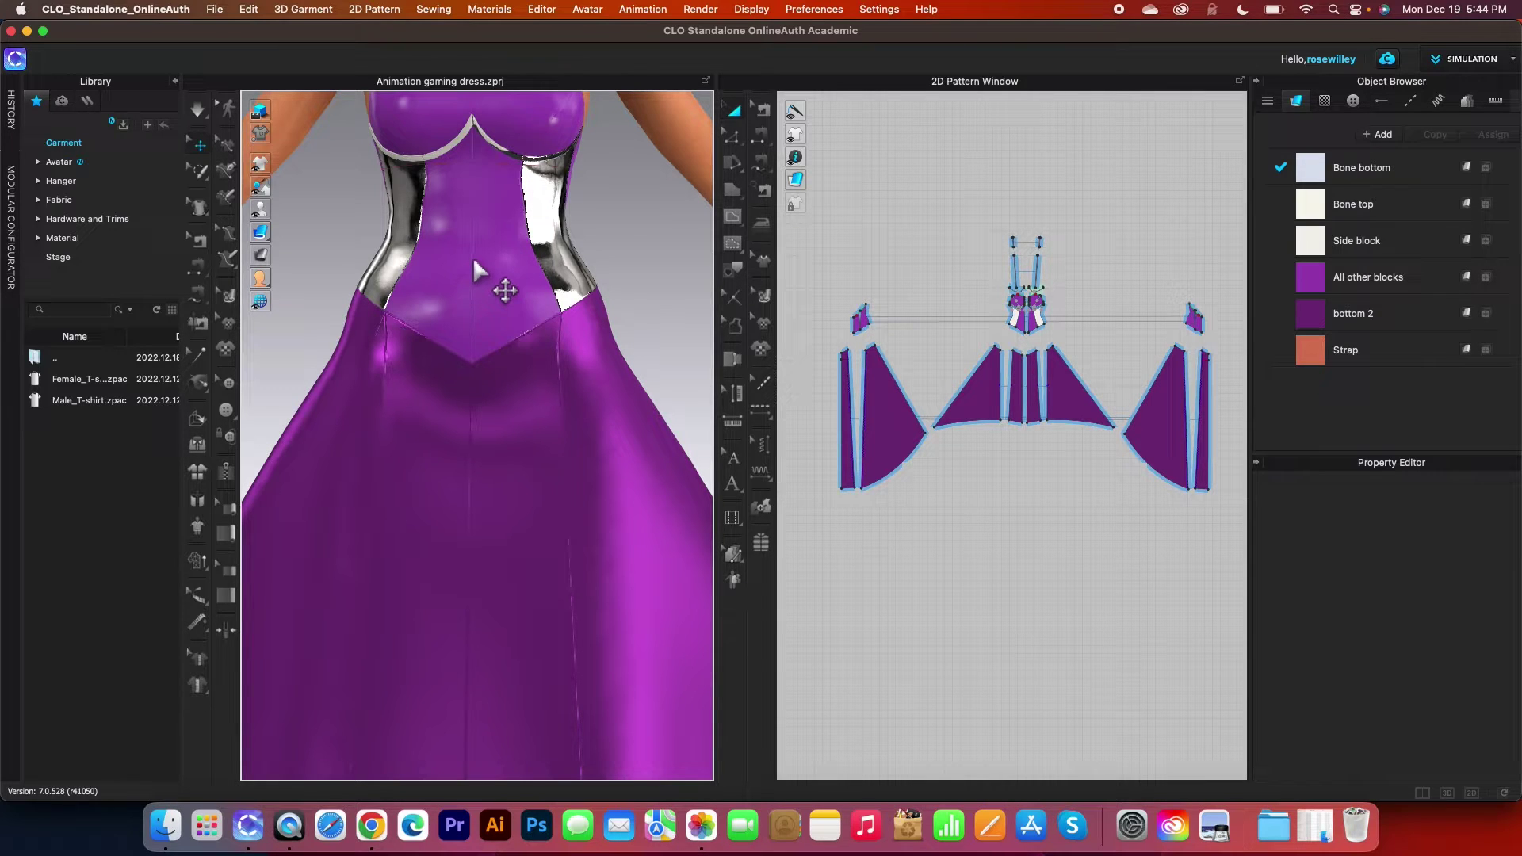
{"action": "scroll", "coordinate": [473, 256], "scroll_direction": "down", "scroll_amount": 1}
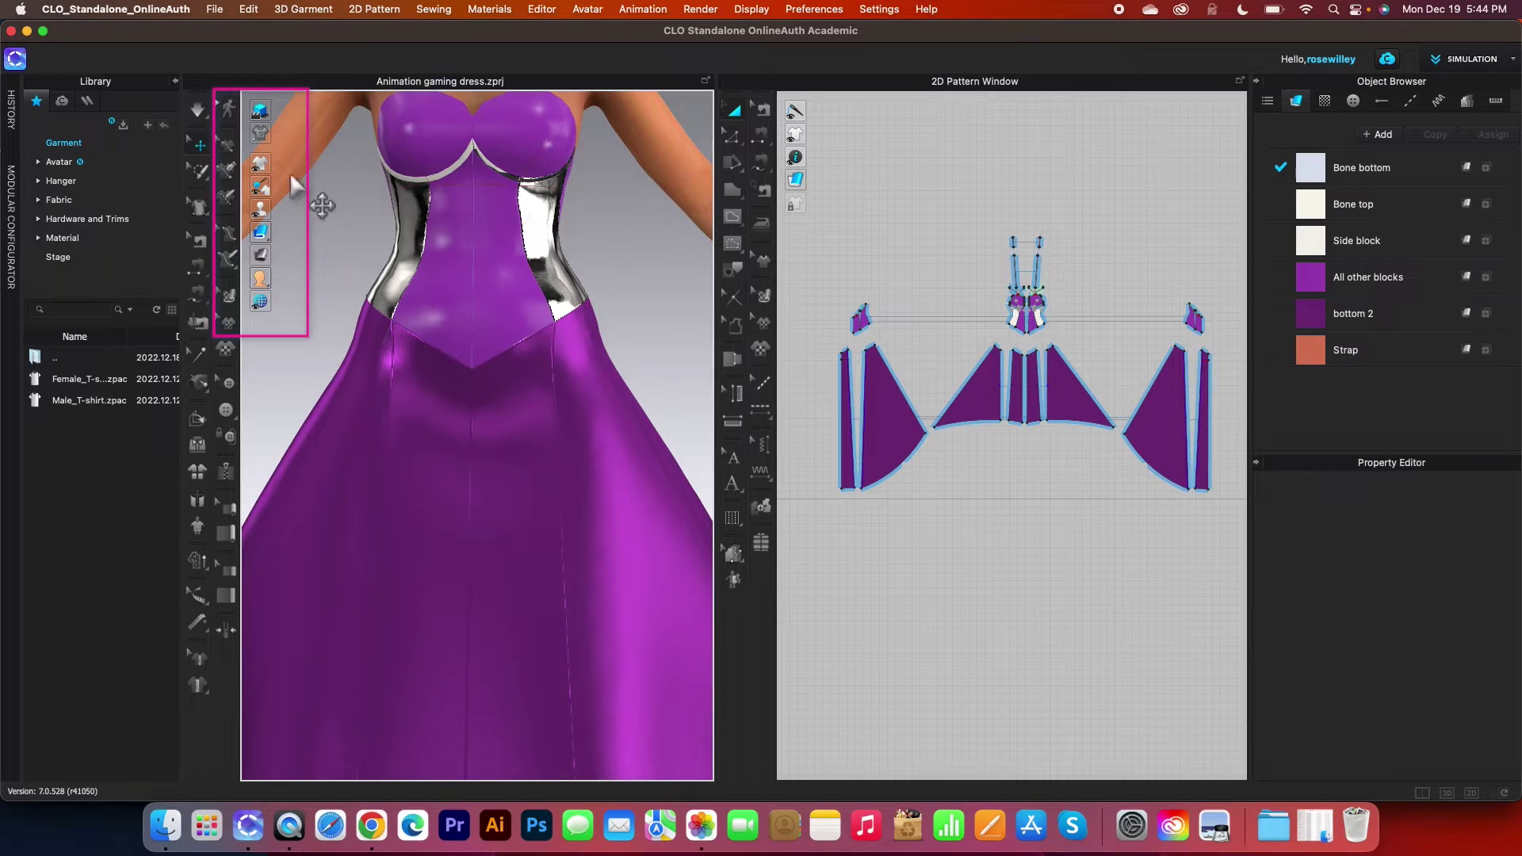
{"action": "mouse_move", "coordinate": [262, 166]}
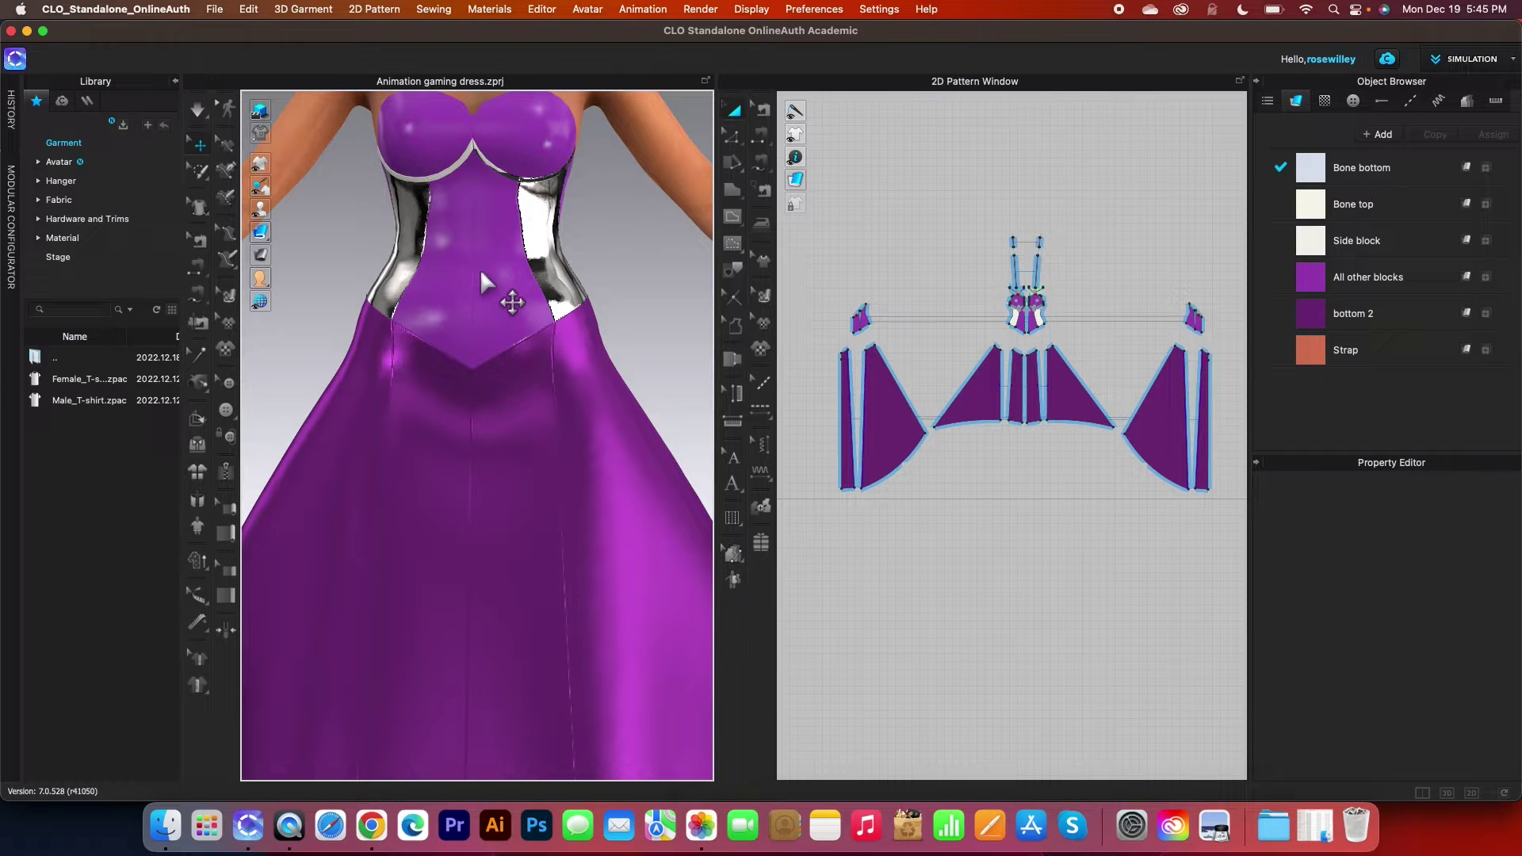
{"action": "left_click", "coordinate": [260, 111]}
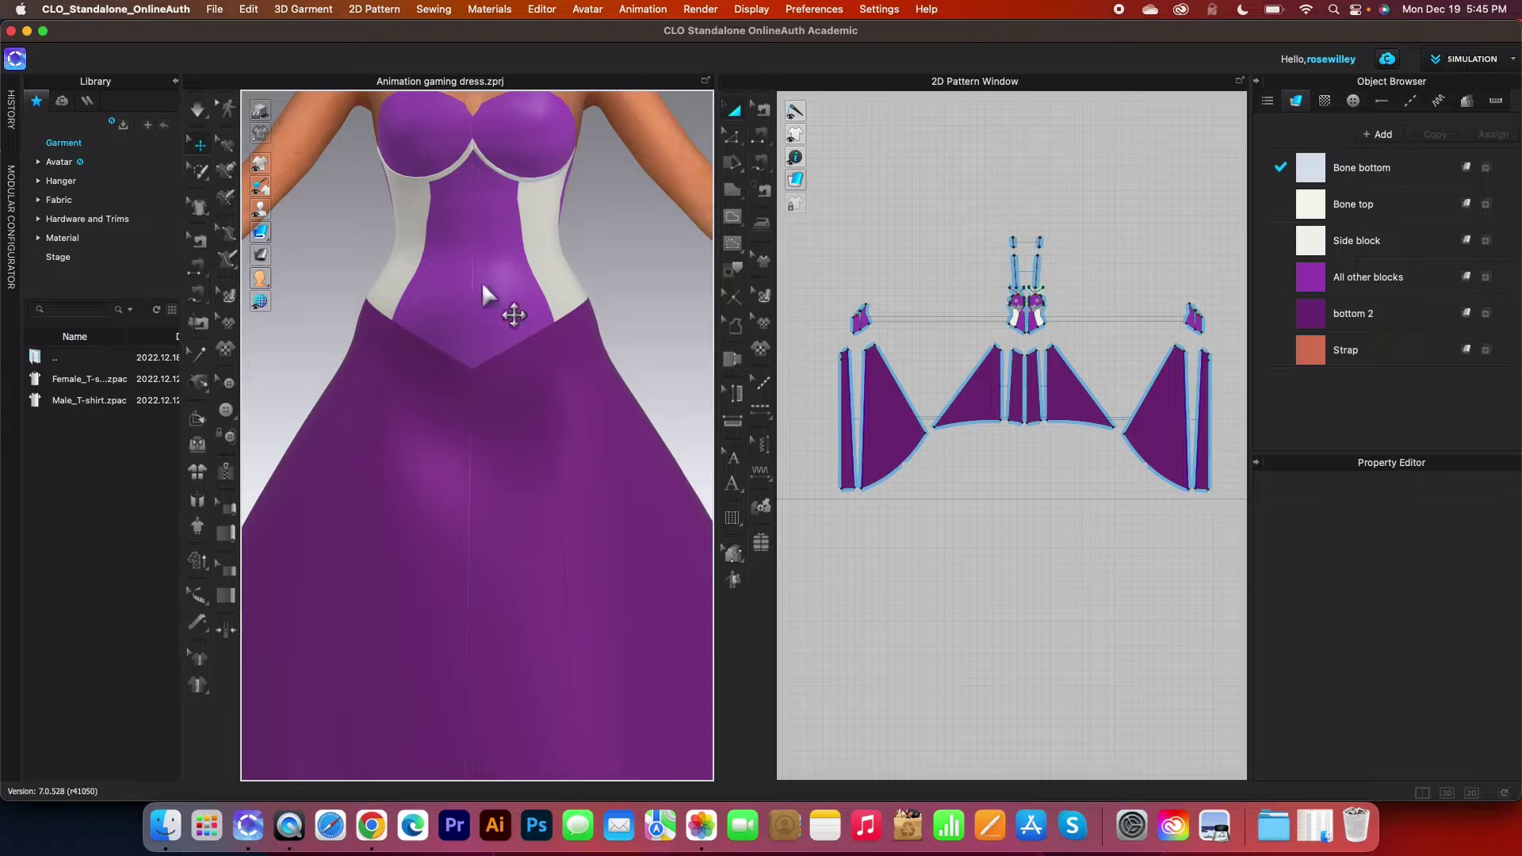
{"action": "scroll", "coordinate": [488, 297], "scroll_direction": "down", "scroll_amount": 4}
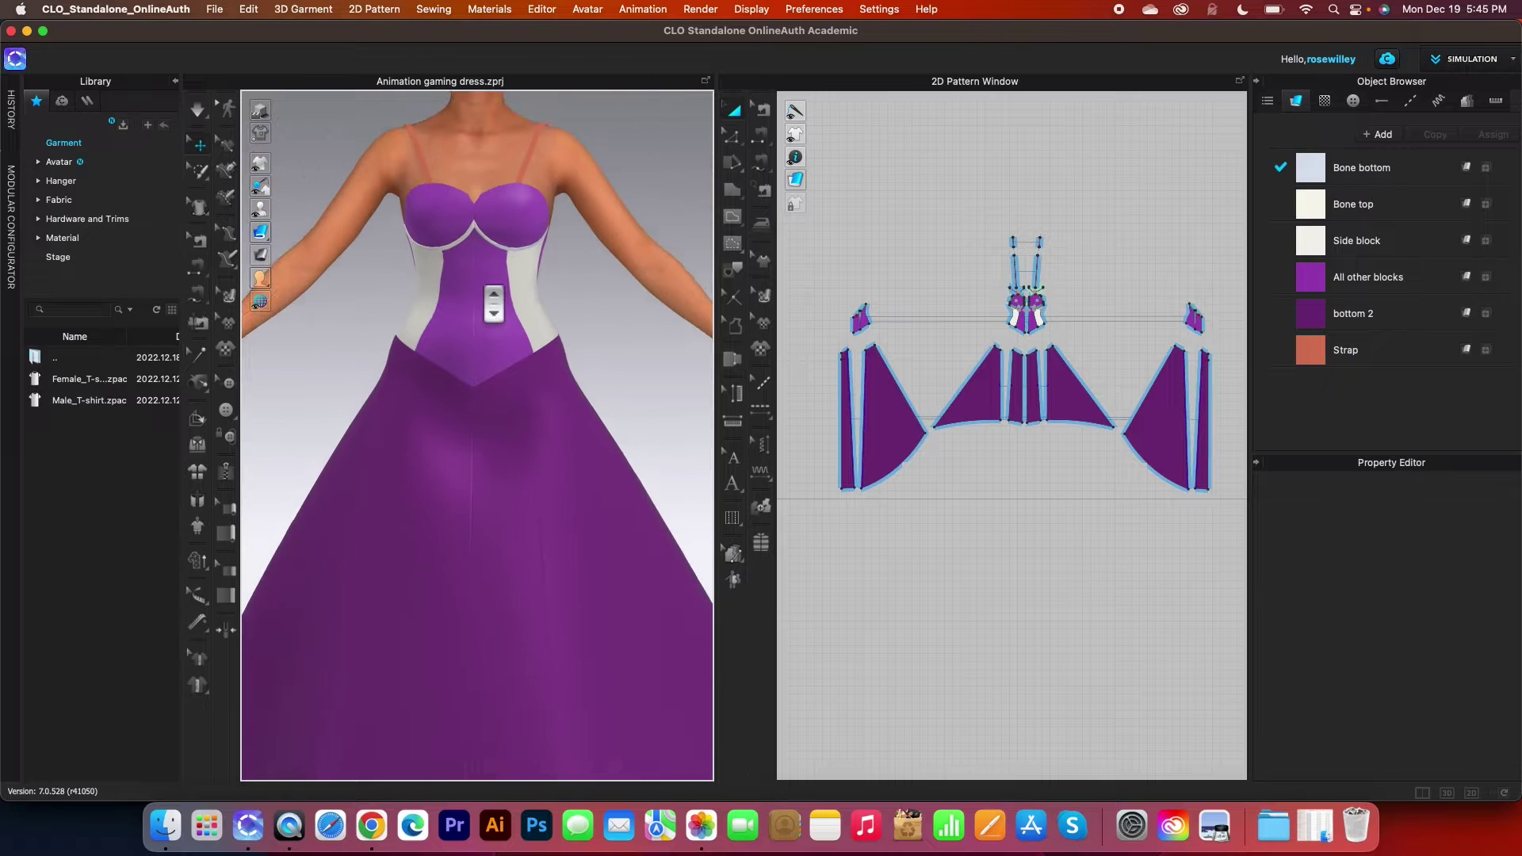
{"action": "left_click", "coordinate": [261, 109]}
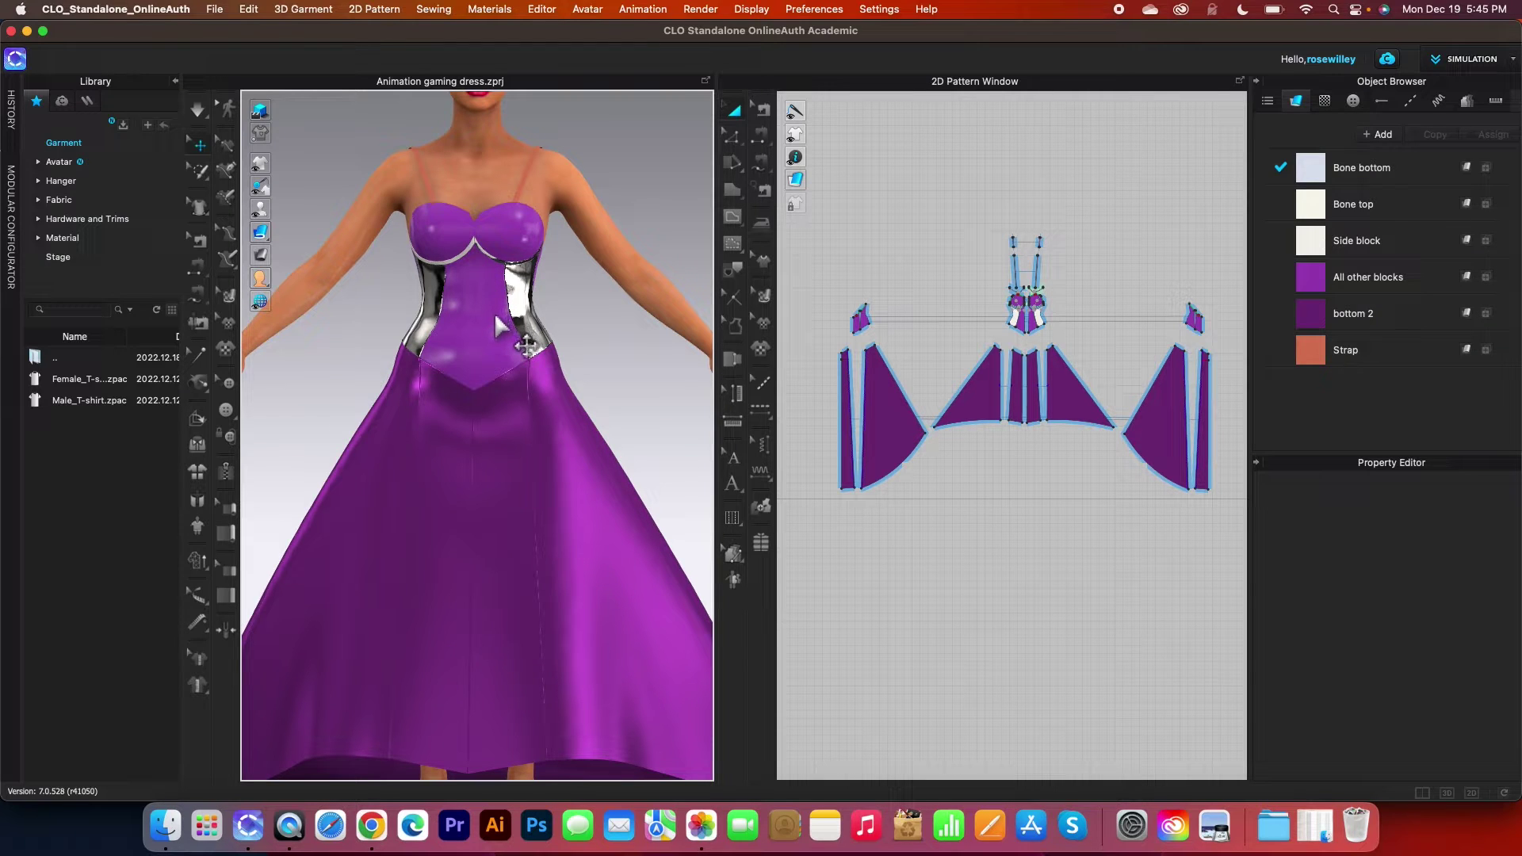
{"action": "scroll", "coordinate": [500, 329], "scroll_direction": "down", "scroll_amount": 2}
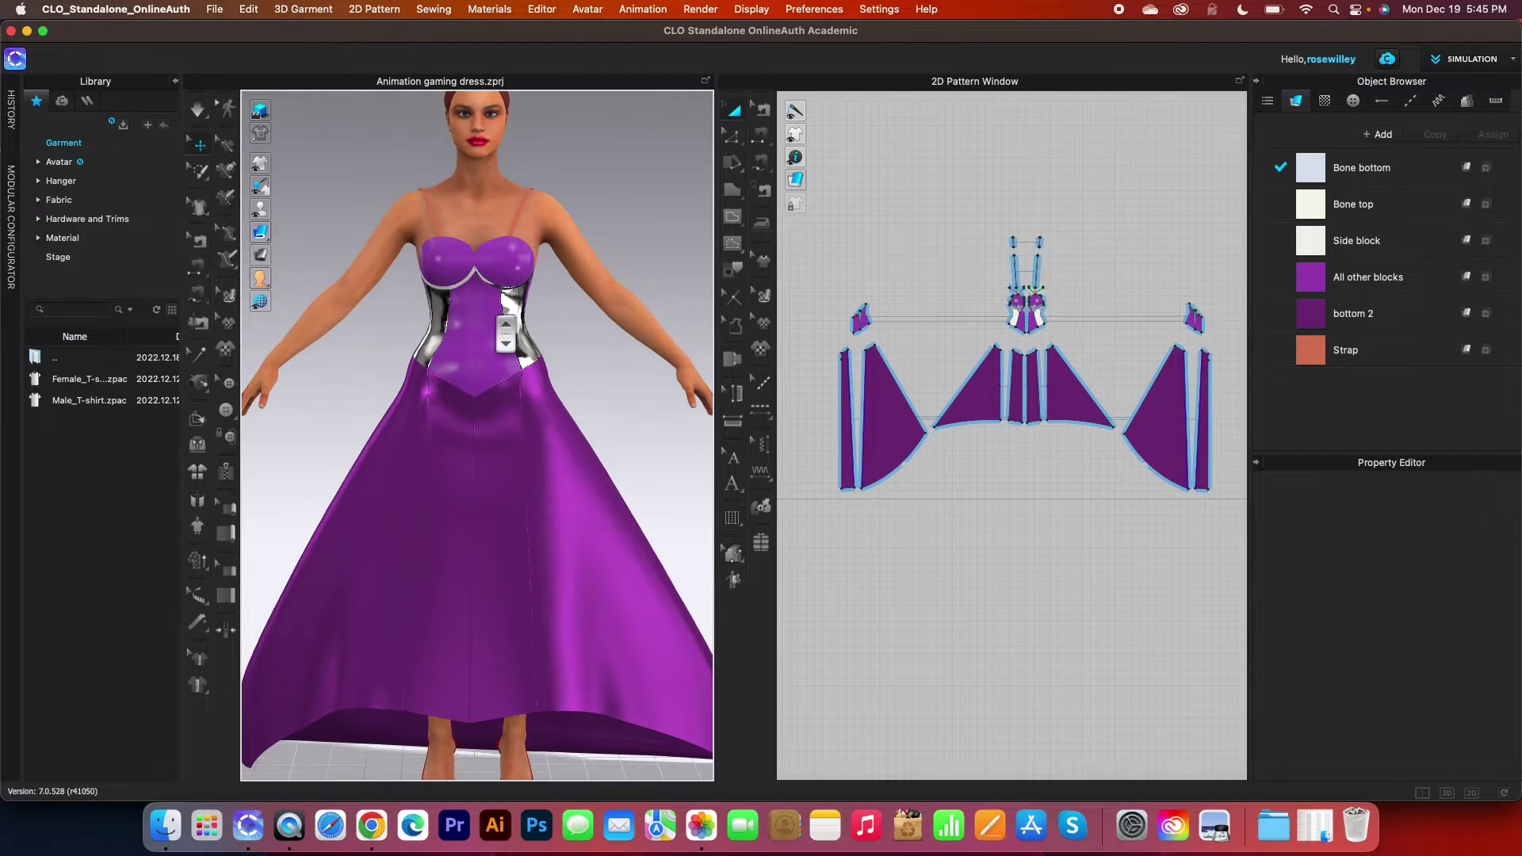
{"action": "scroll", "coordinate": [505, 333], "scroll_direction": "down", "scroll_amount": 3}
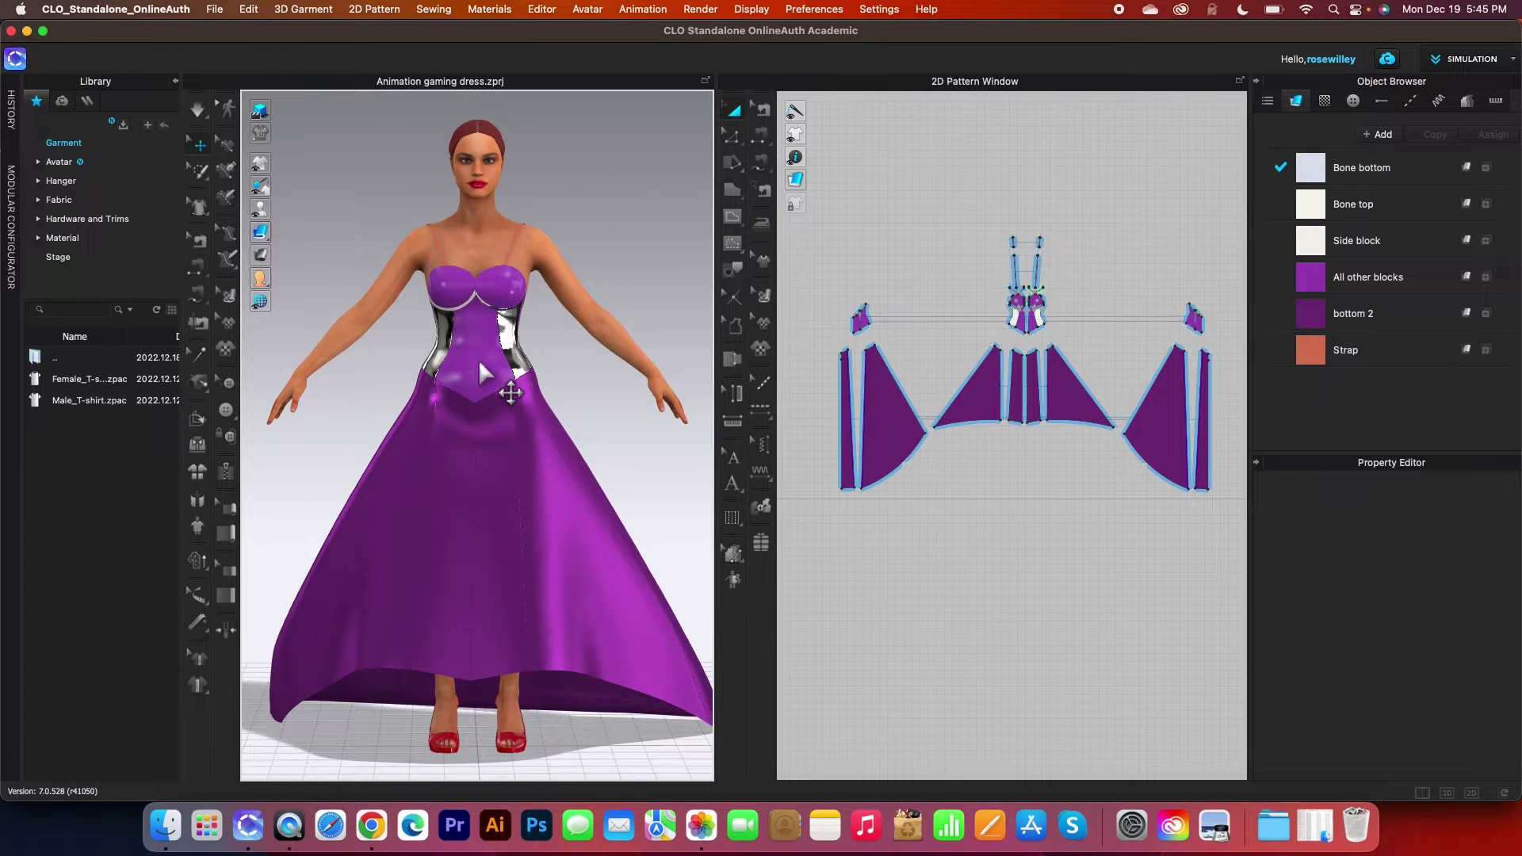
{"action": "mouse_move", "coordinate": [262, 234]}
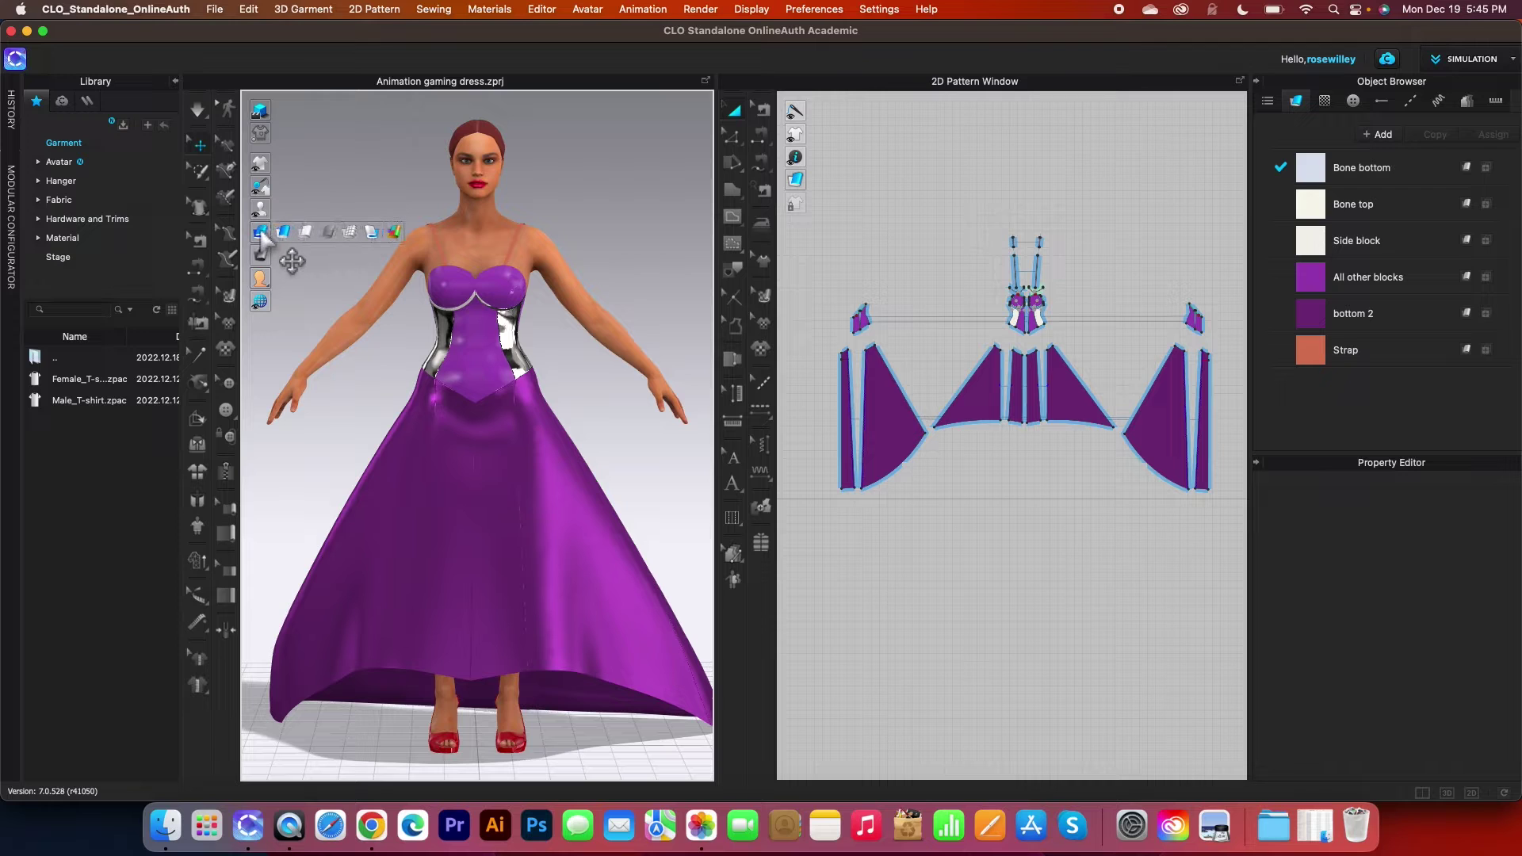
{"action": "scroll", "coordinate": [458, 347], "scroll_direction": "up", "scroll_amount": 3}
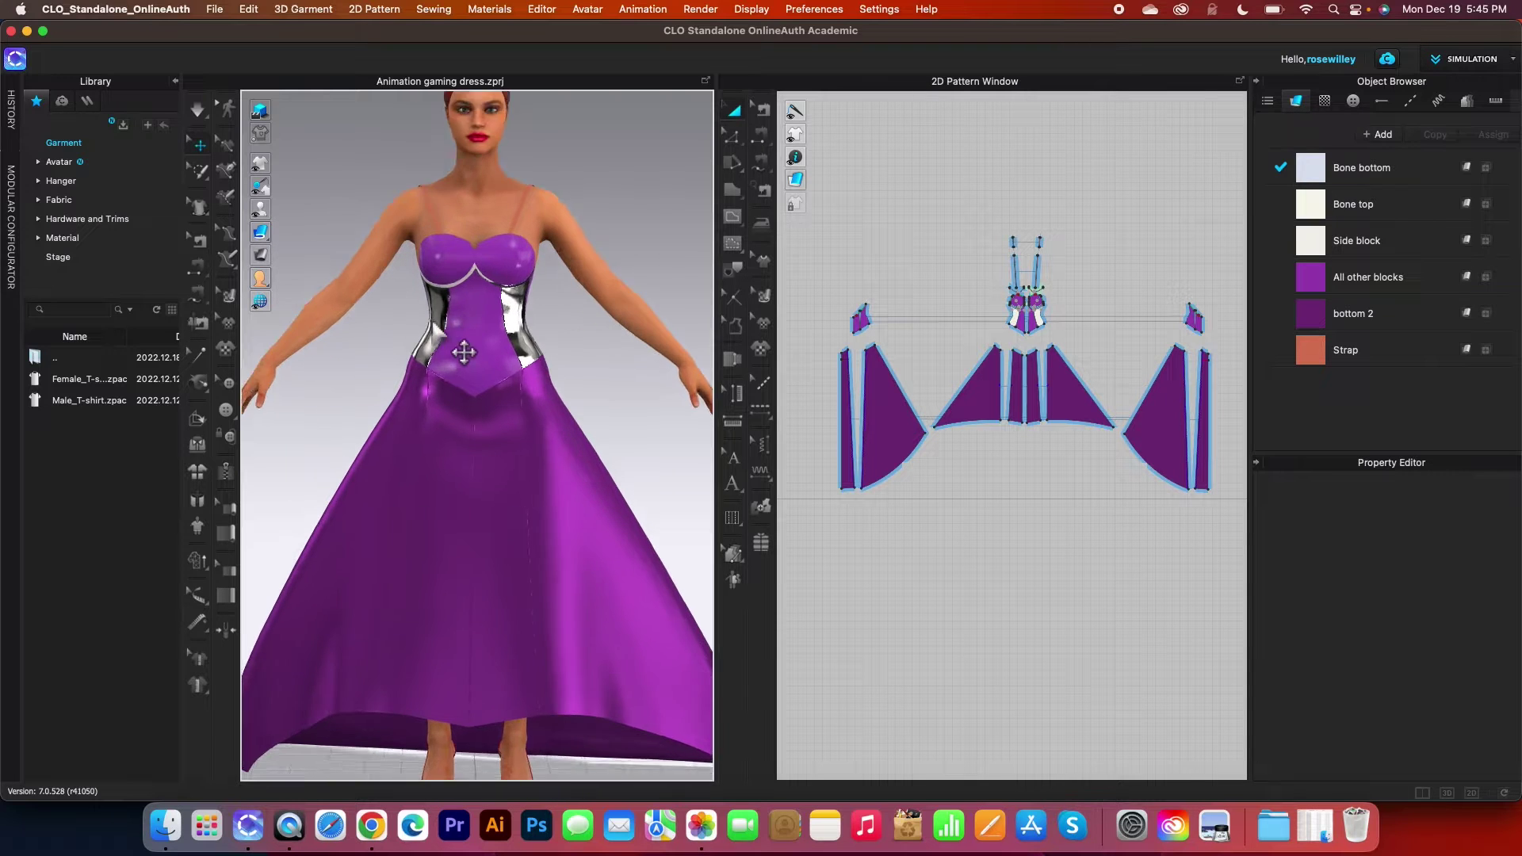
{"action": "scroll", "coordinate": [458, 346], "scroll_direction": "up", "scroll_amount": 2}
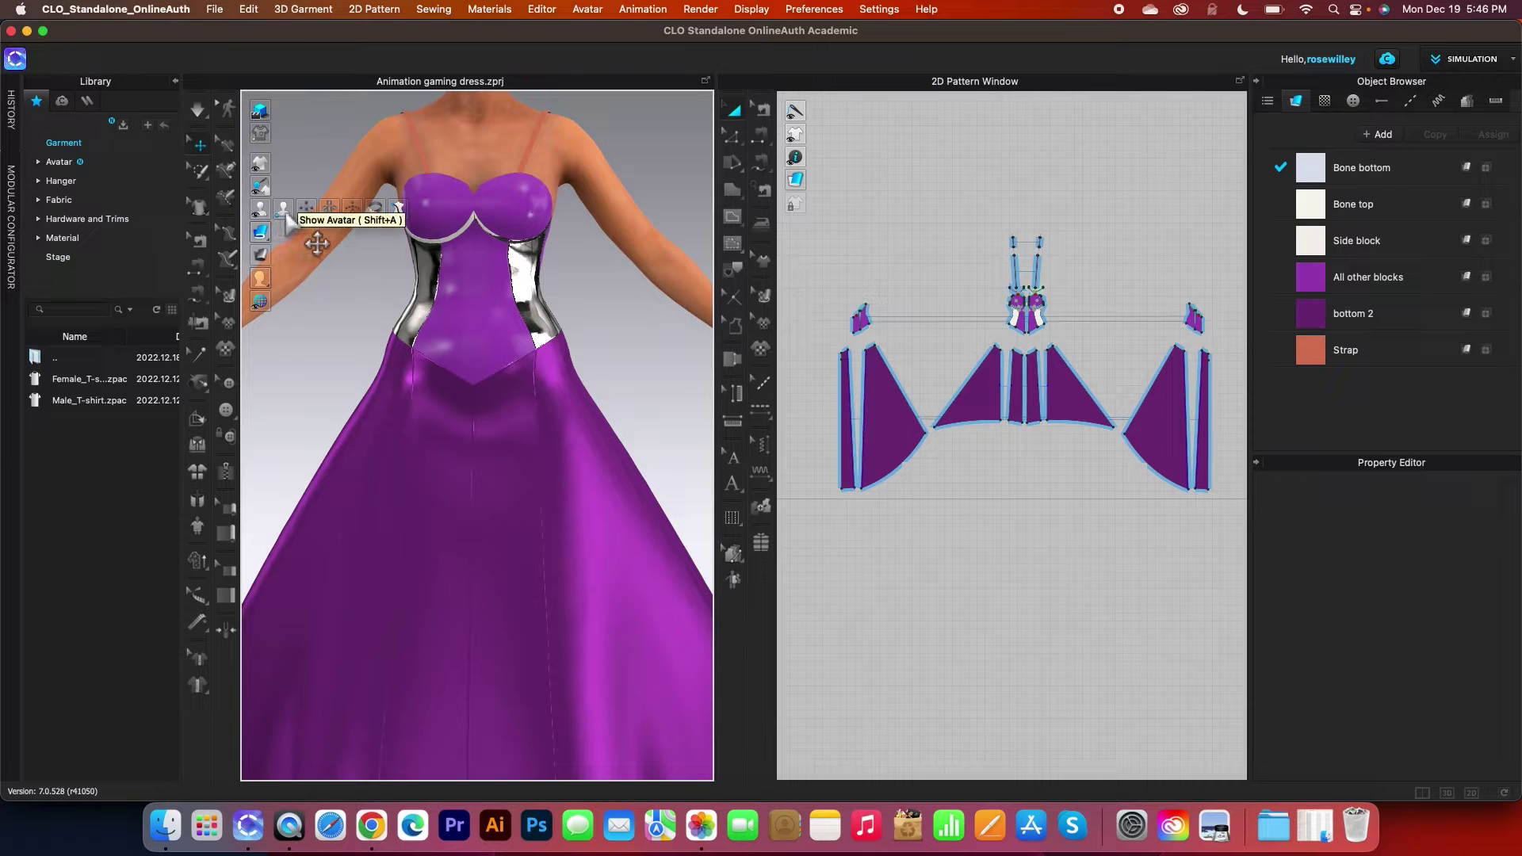
{"action": "left_click", "coordinate": [286, 217]}
{"action": "scroll", "coordinate": [491, 344], "scroll_direction": "down", "scroll_amount": 5}
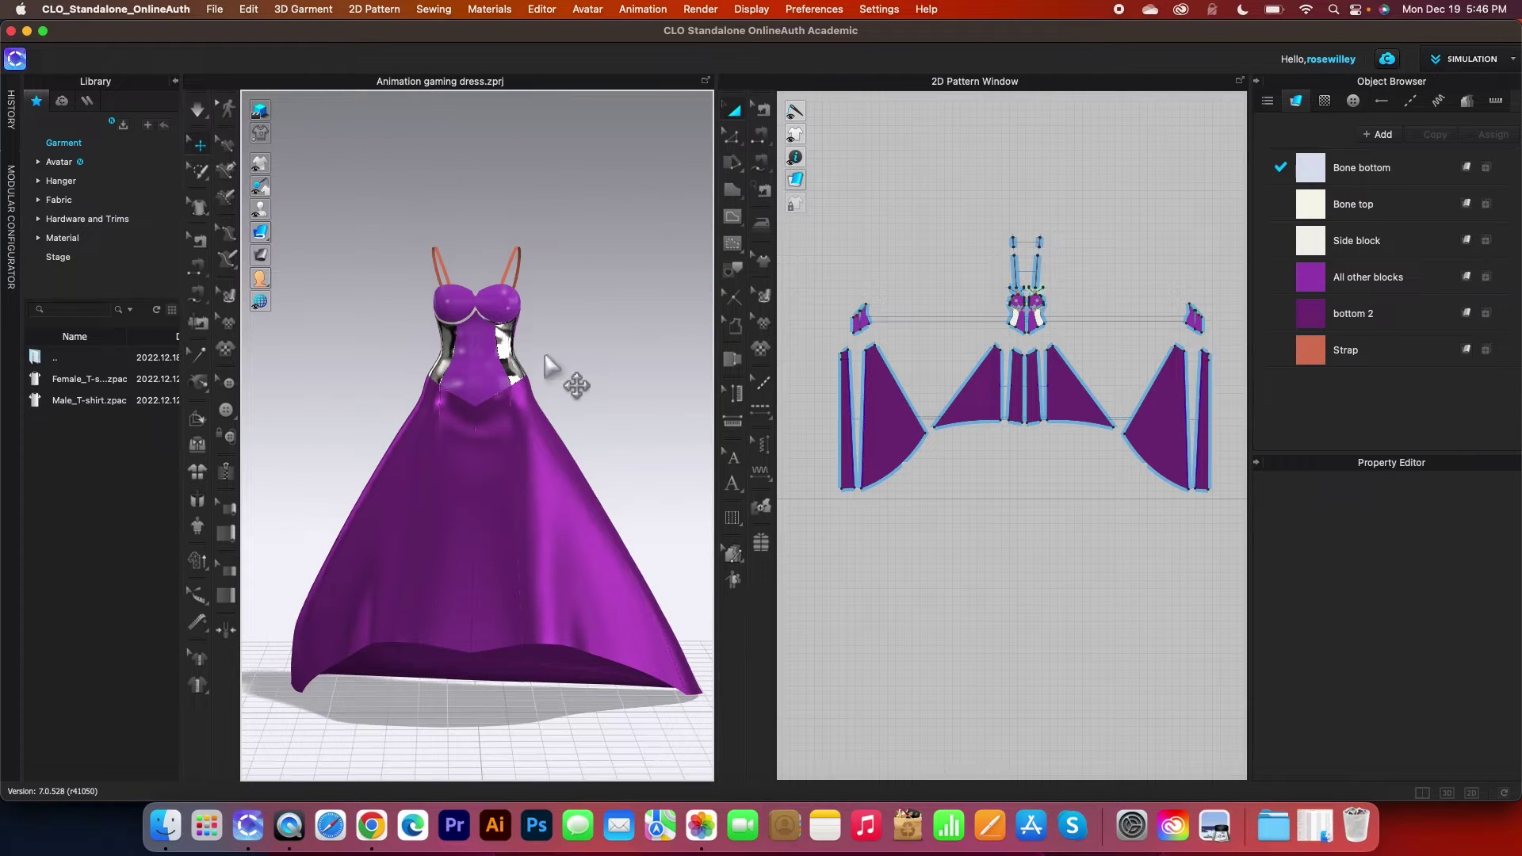
{"action": "scroll", "coordinate": [556, 371], "scroll_direction": "up", "scroll_amount": 2}
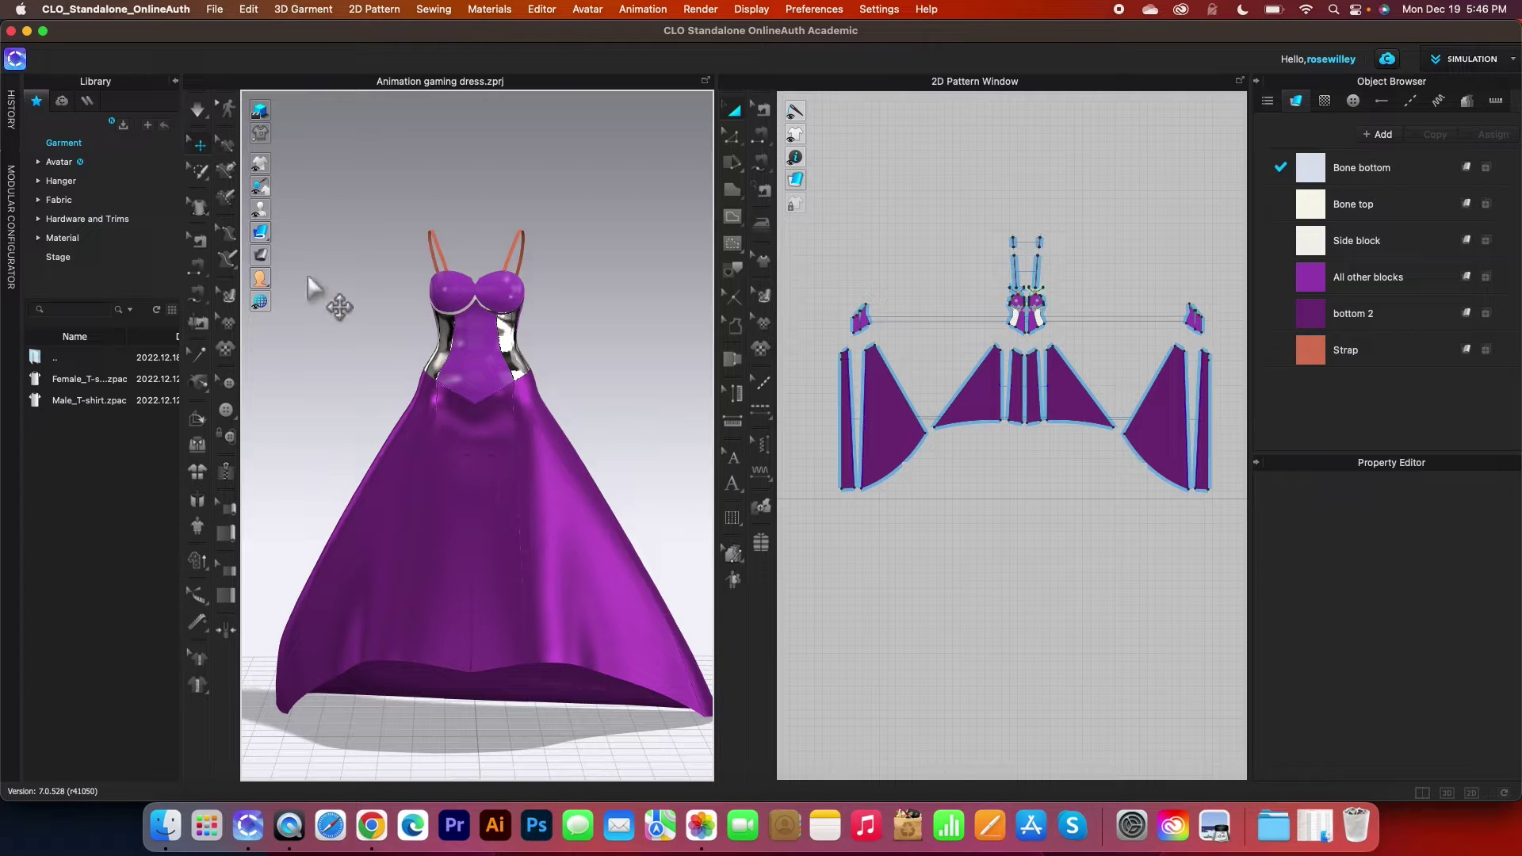
{"action": "mouse_move", "coordinate": [262, 211]}
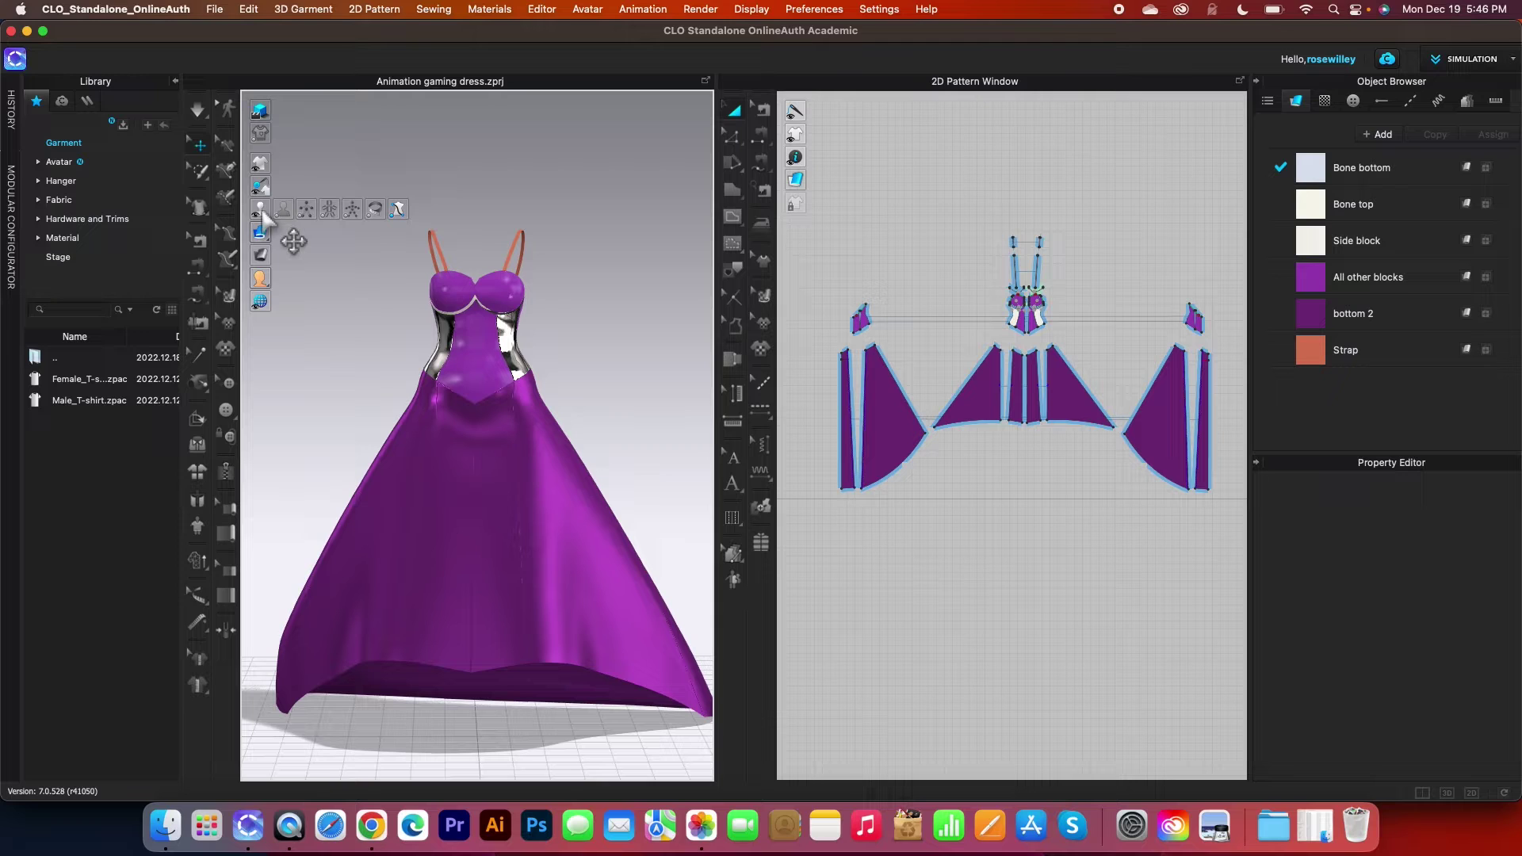
{"action": "left_click", "coordinate": [283, 209]}
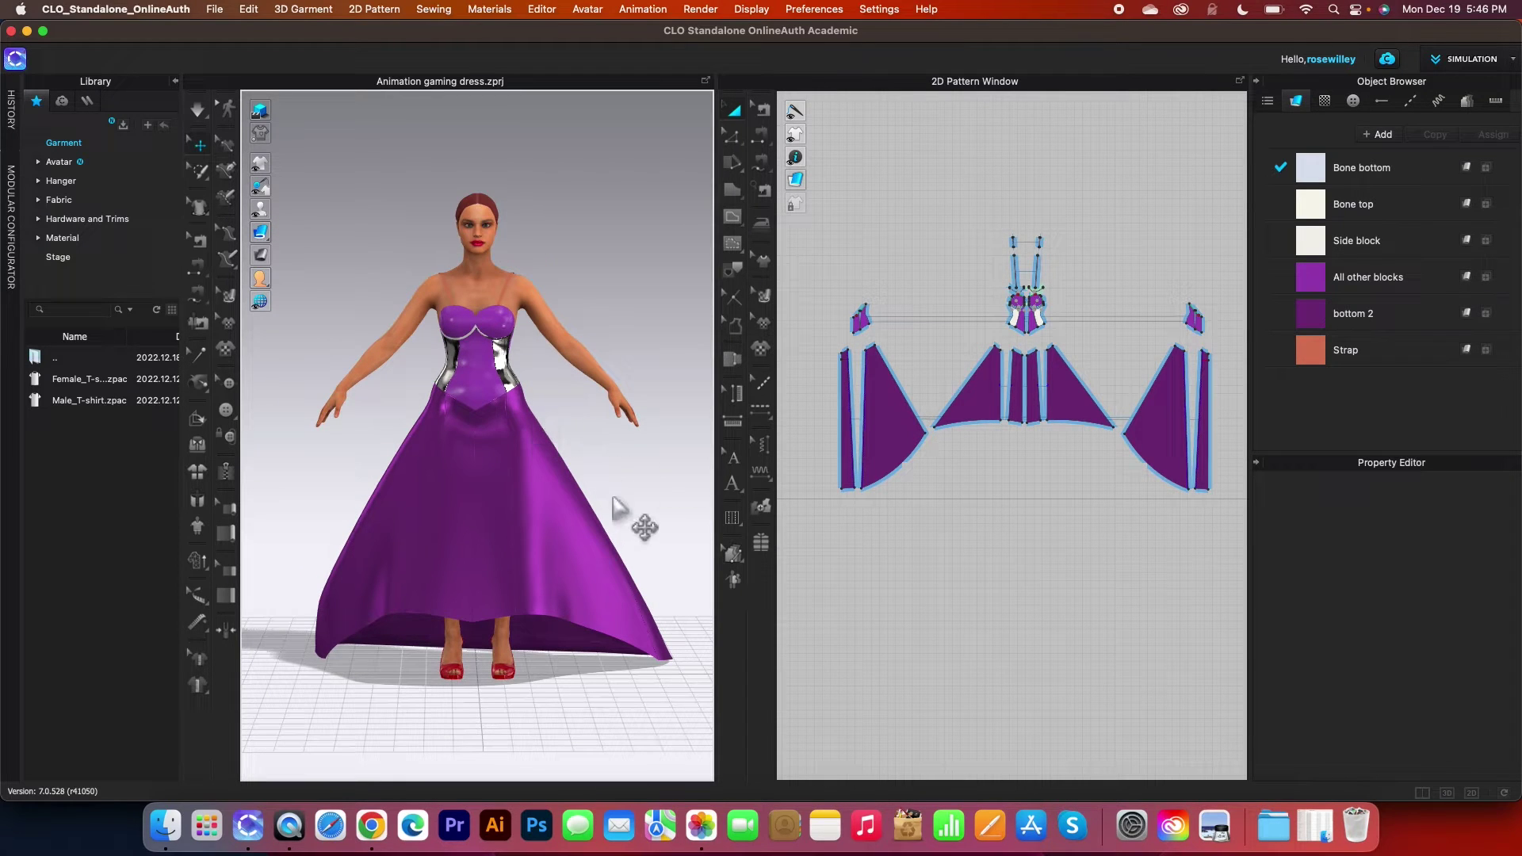
{"action": "scroll", "coordinate": [545, 524], "scroll_direction": "up", "scroll_amount": 2}
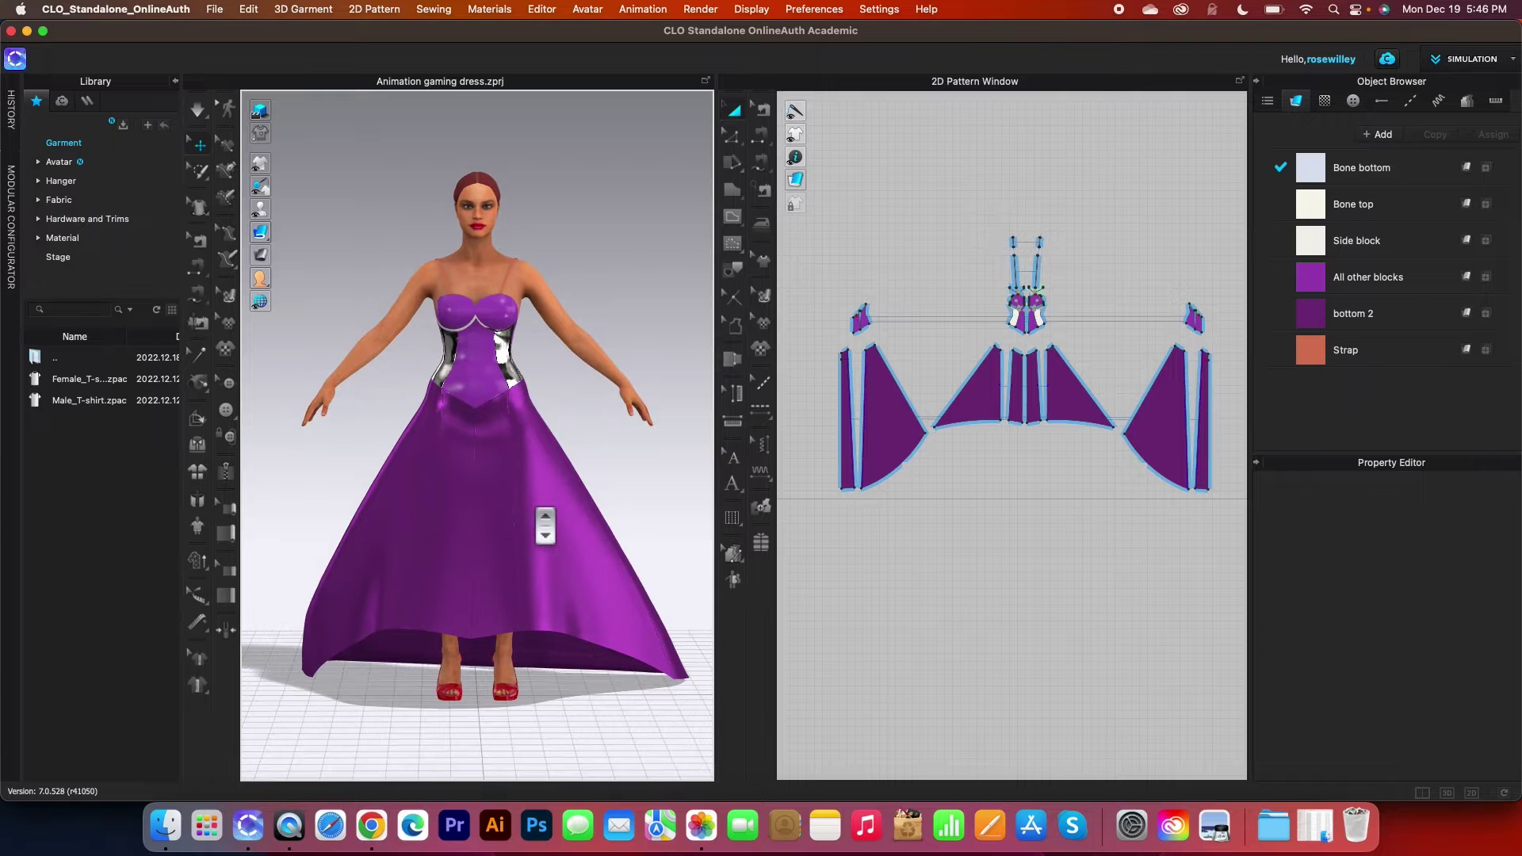
Step: Turn Show Ground Grid off (toggling it back on and off) and disable Environment Display
{"action": "scroll", "coordinate": [545, 525], "scroll_direction": "down", "scroll_amount": 3}
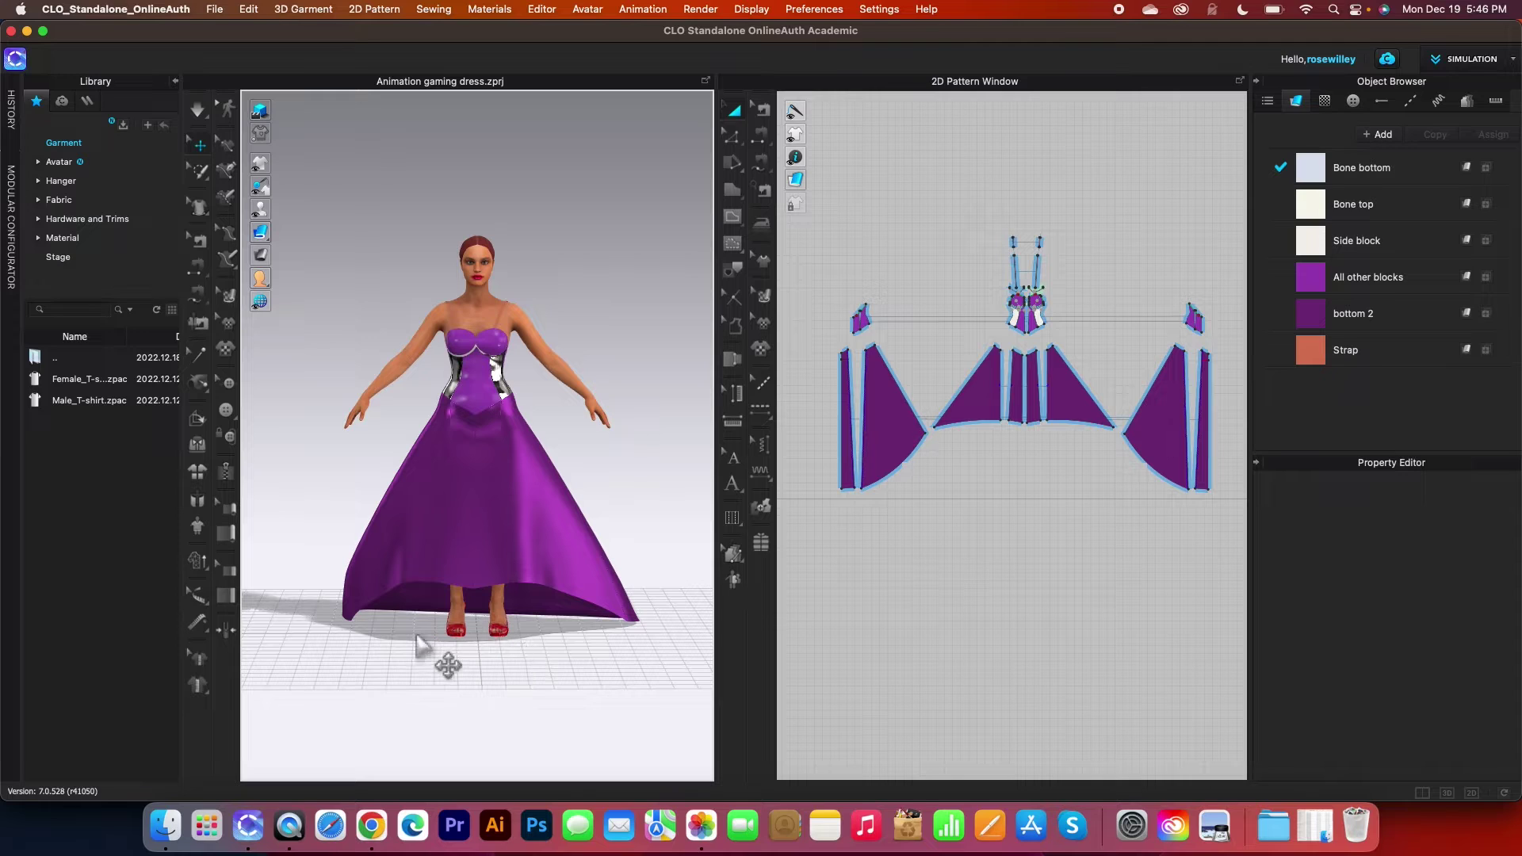
{"action": "mouse_move", "coordinate": [264, 305]}
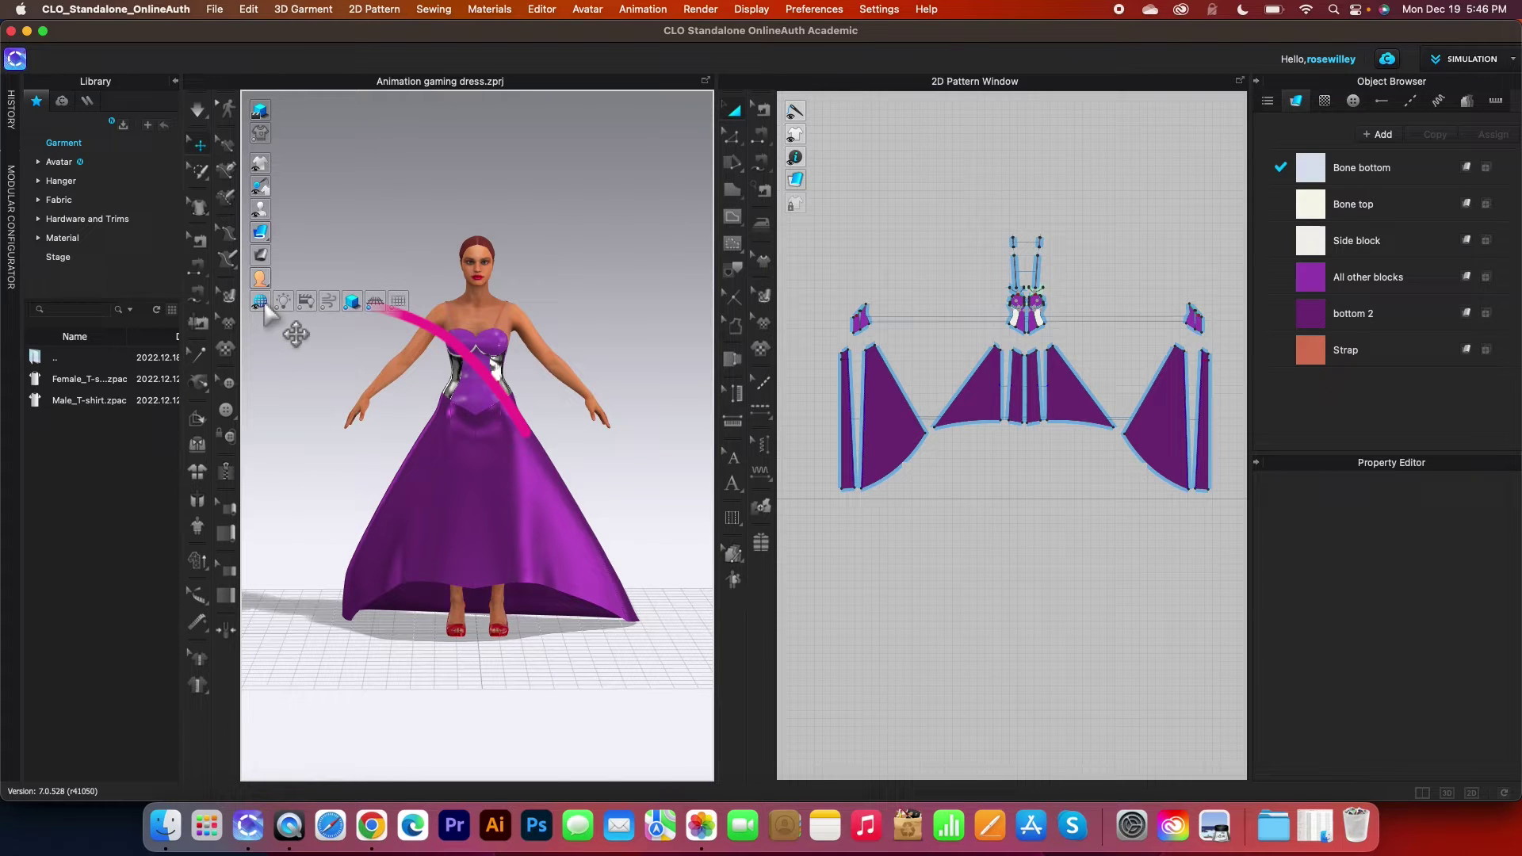
{"action": "left_click", "coordinate": [377, 306]}
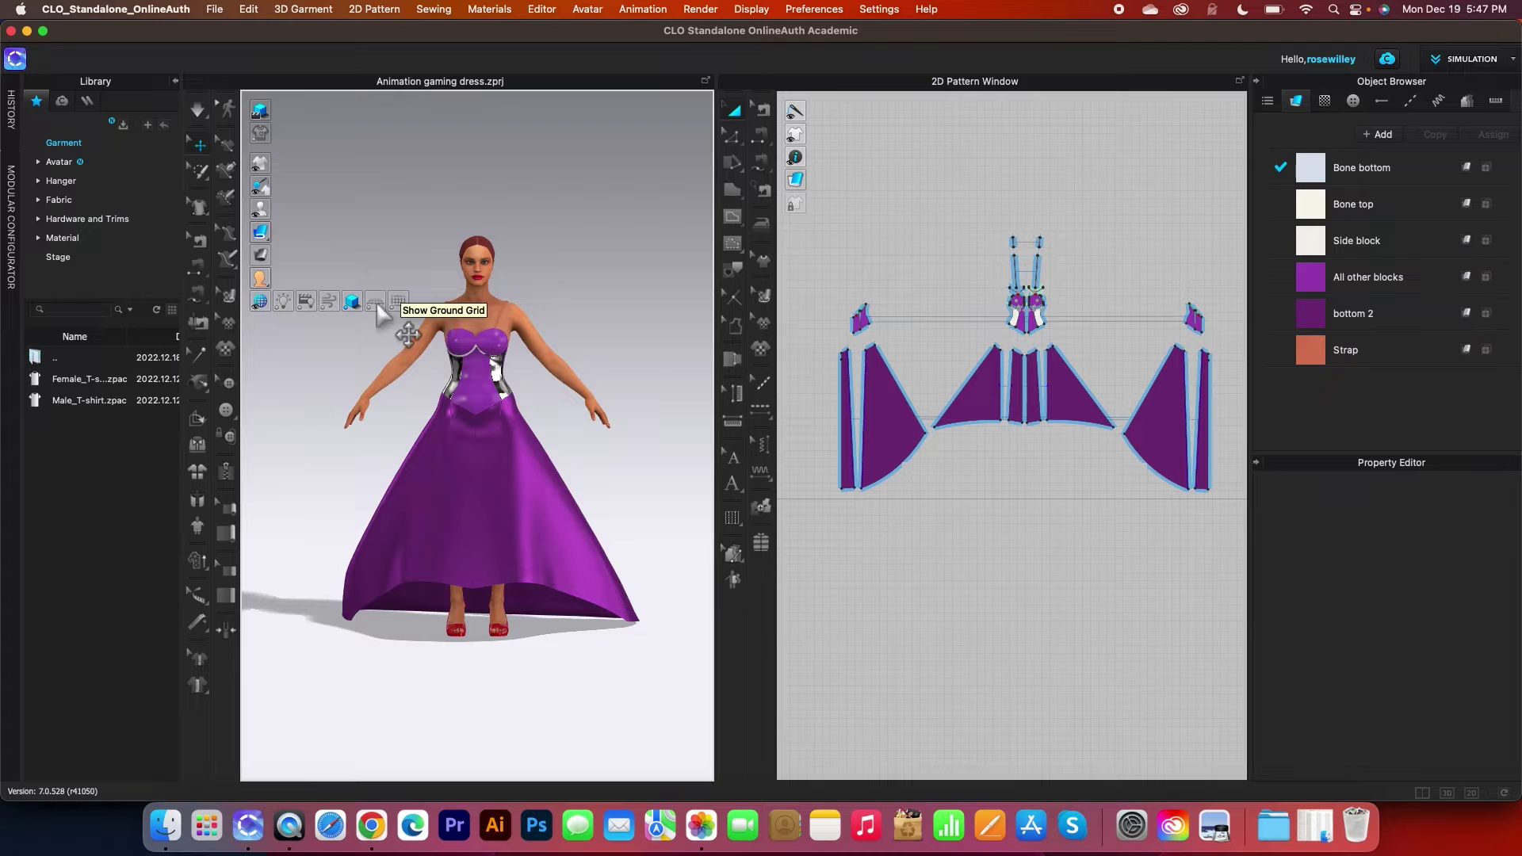
{"action": "left_click", "coordinate": [376, 302]}
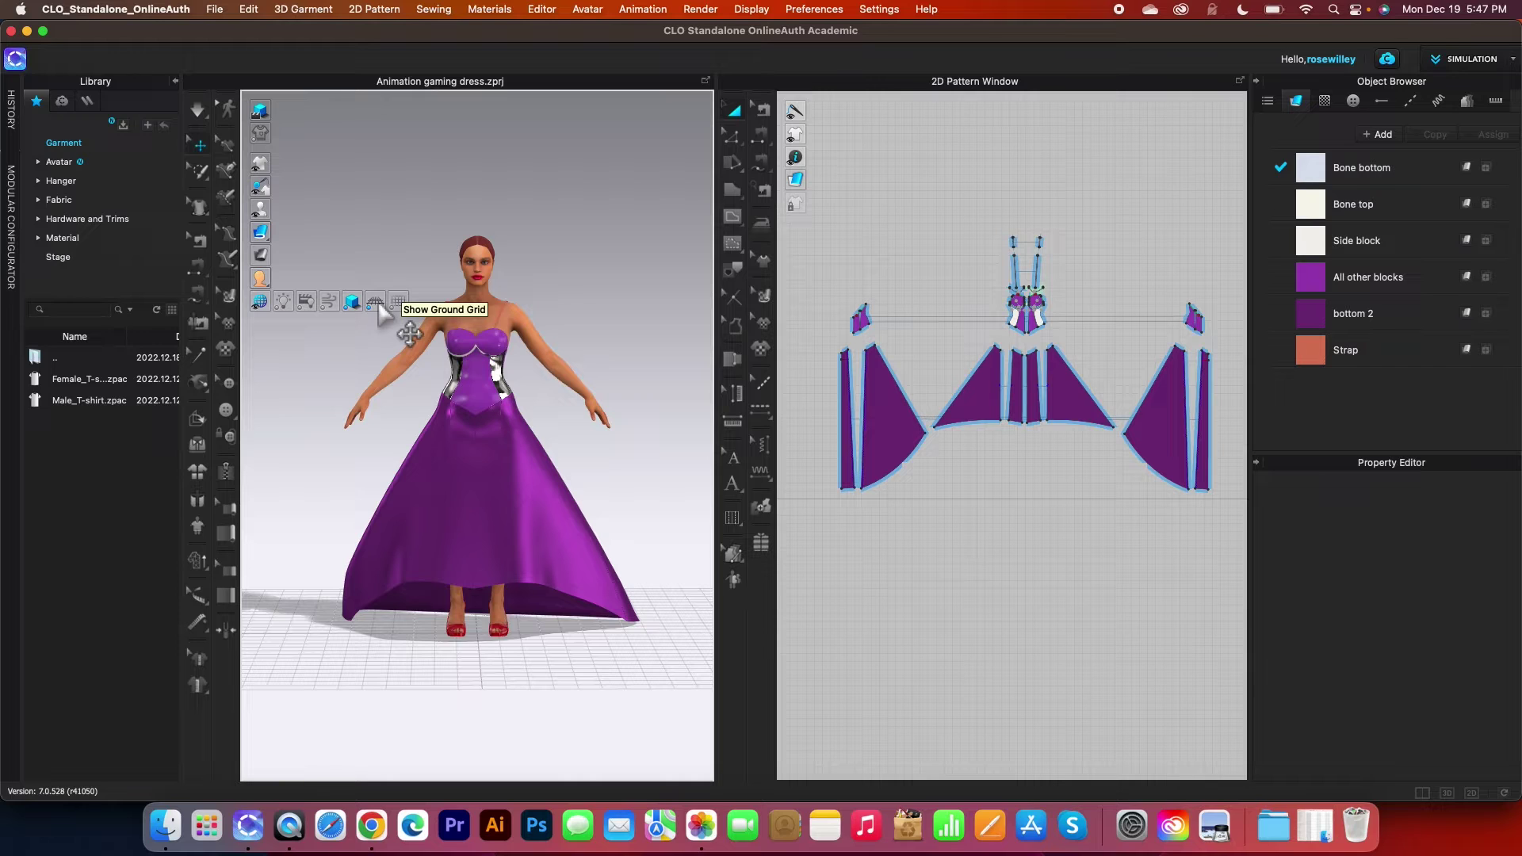
{"action": "left_click", "coordinate": [378, 304]}
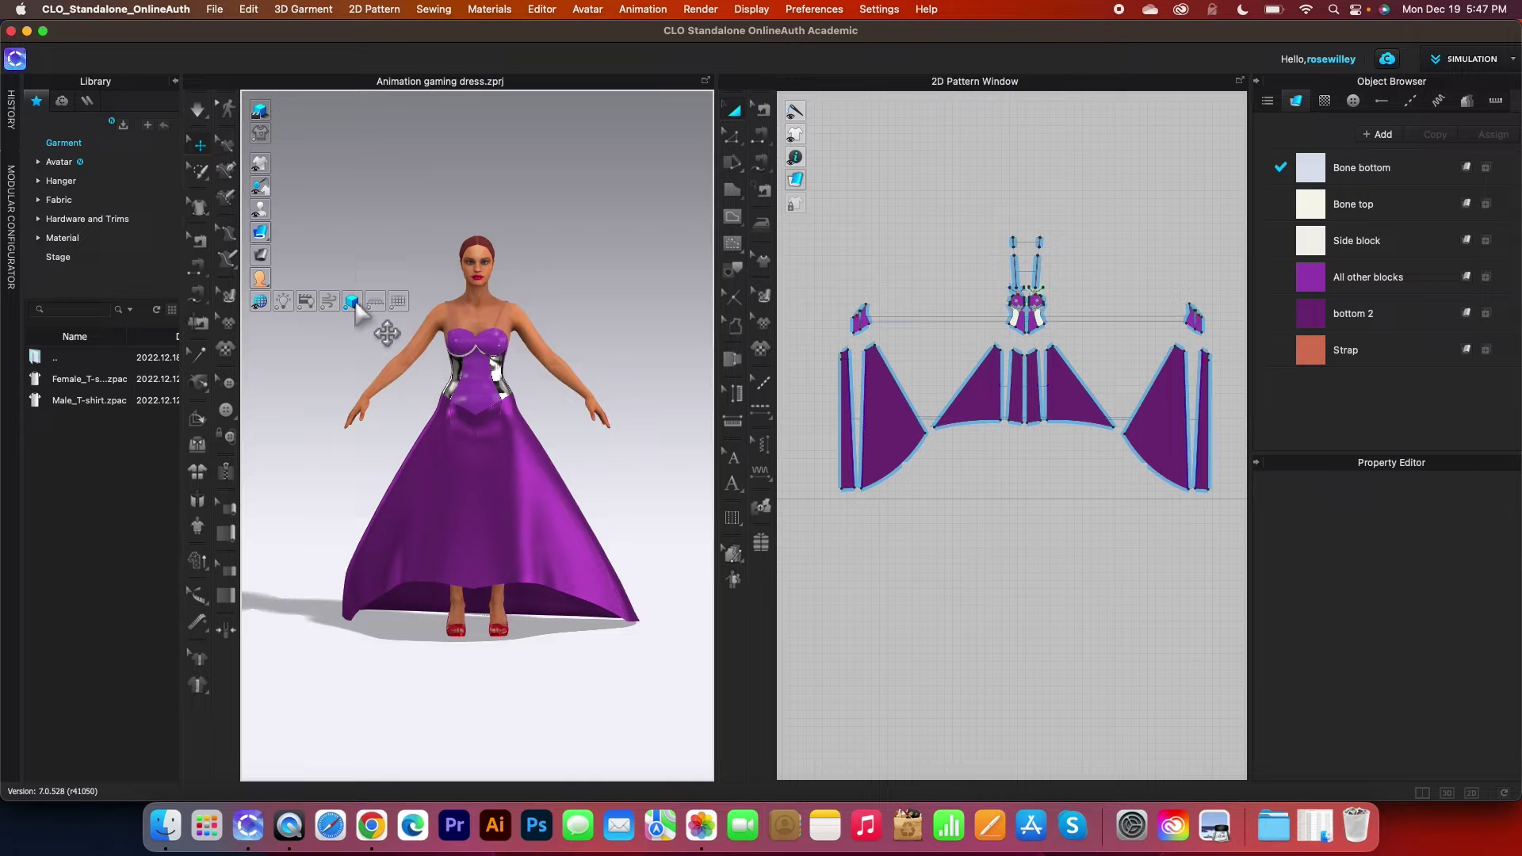
{"action": "left_click", "coordinate": [355, 304]}
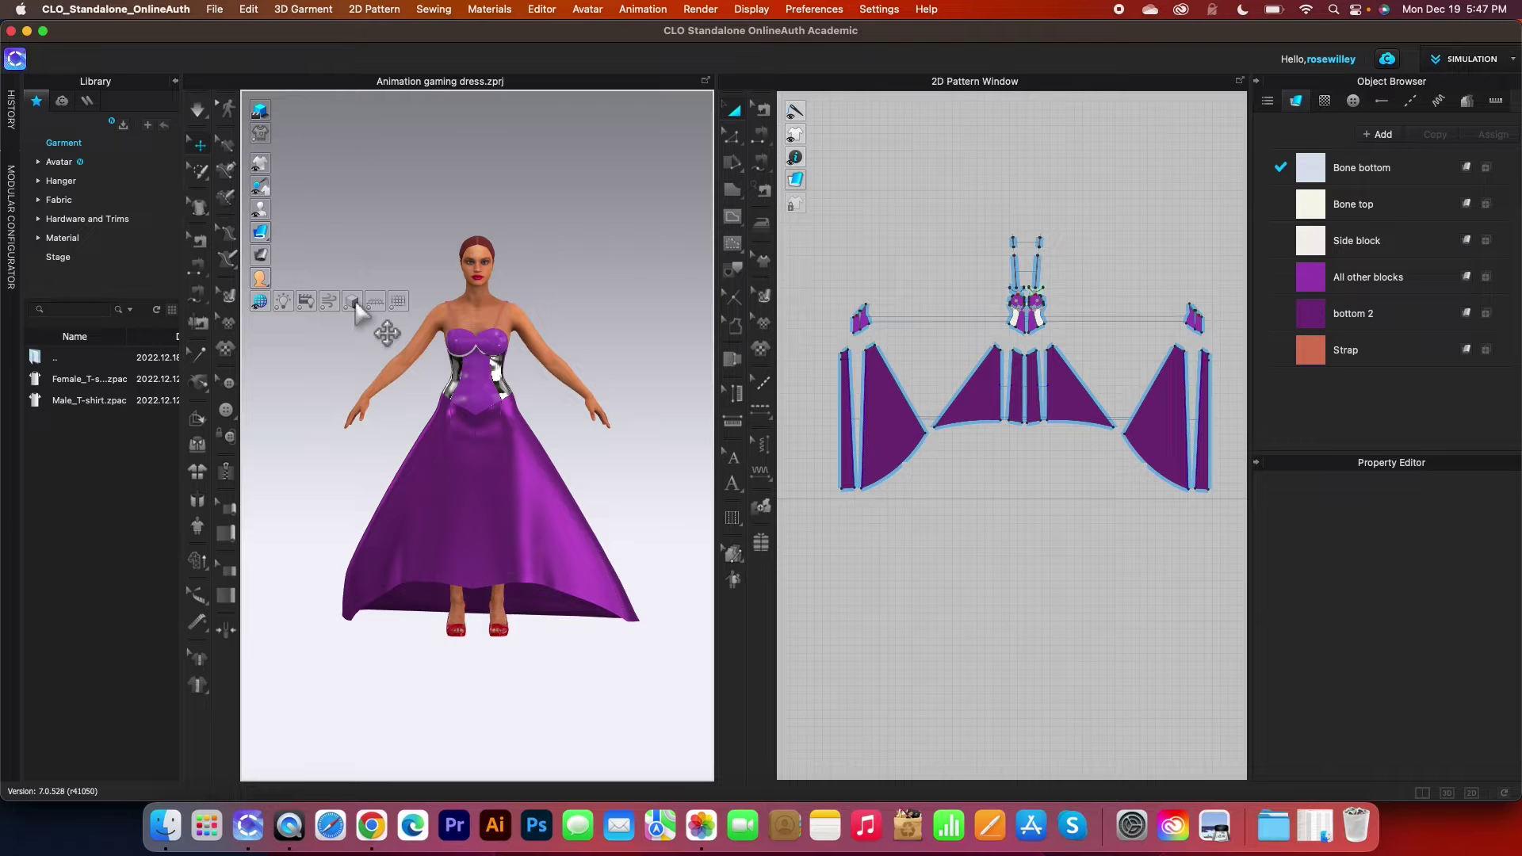
{"action": "scroll", "coordinate": [484, 524], "scroll_direction": "up", "scroll_amount": 3}
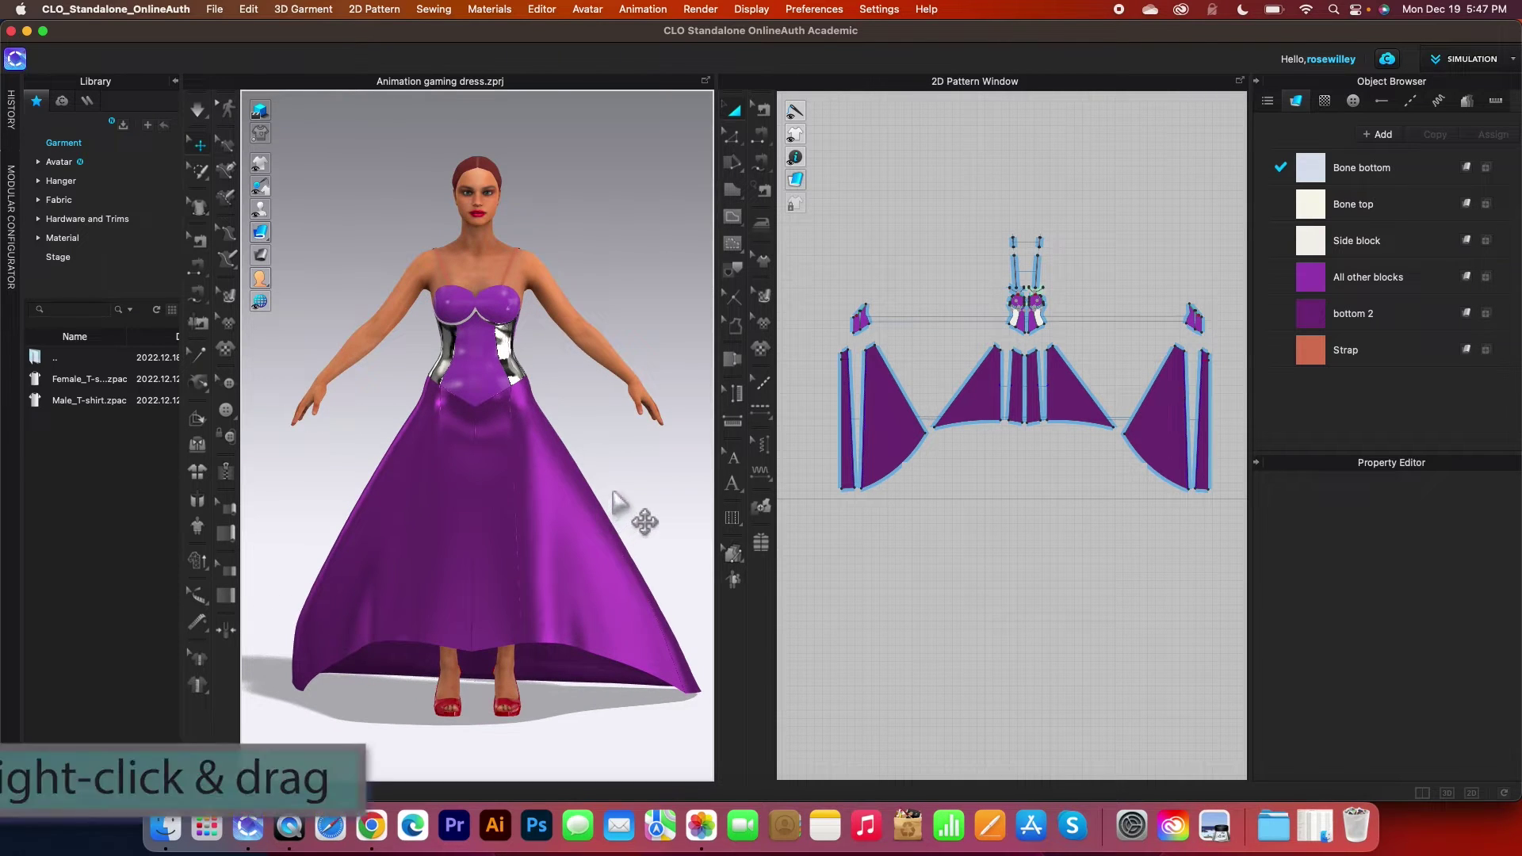
{"action": "right_click_drag", "start_coordinate": [618, 499], "coordinate": [500, 516]}
{"action": "right_click_drag", "start_coordinate": [605, 509], "coordinate": [540, 493]}
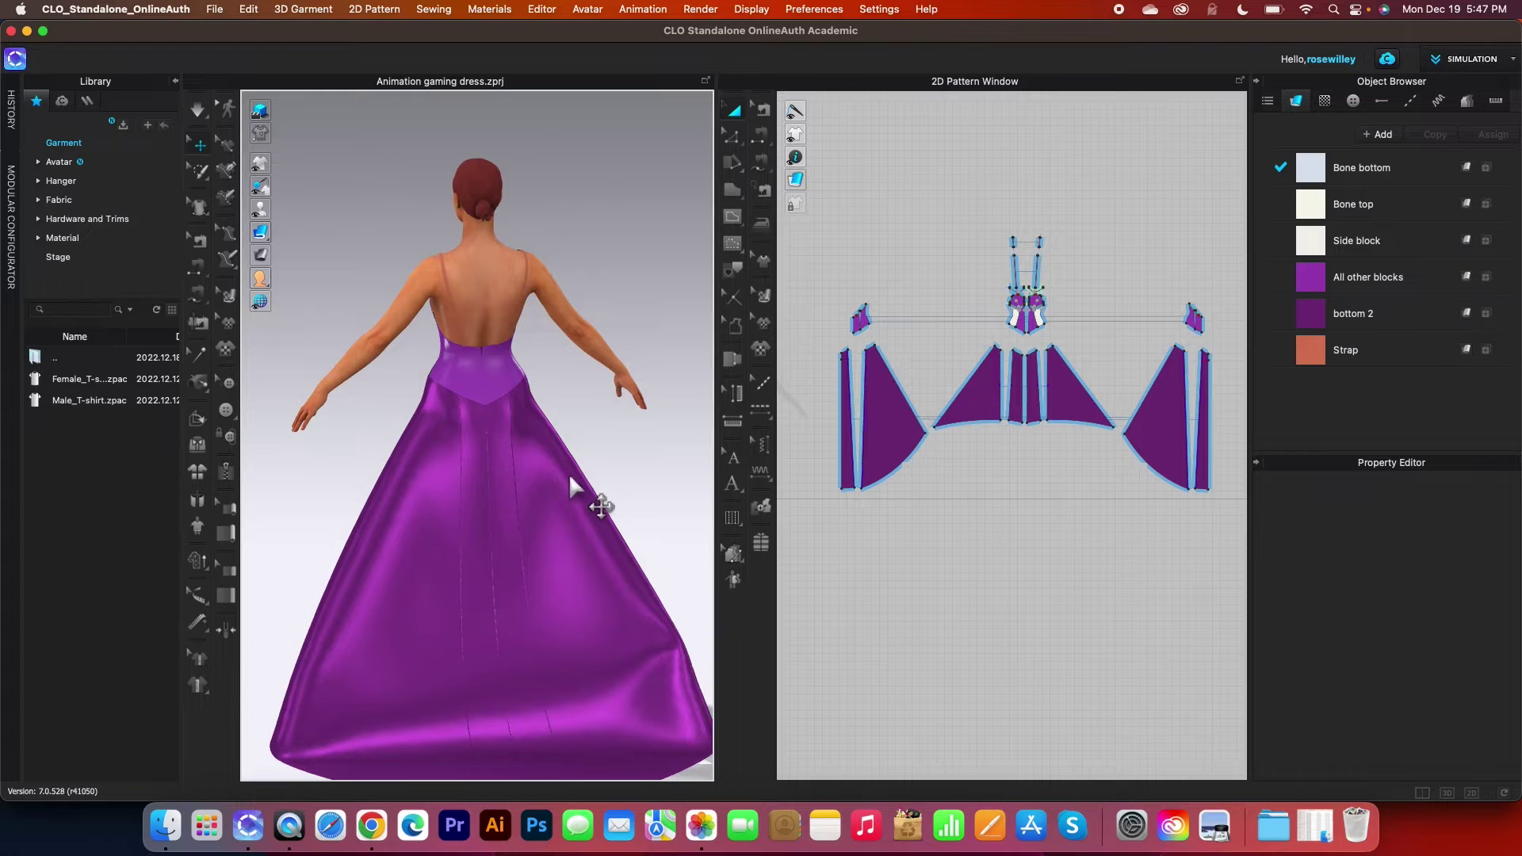
{"action": "key", "text": "8"}
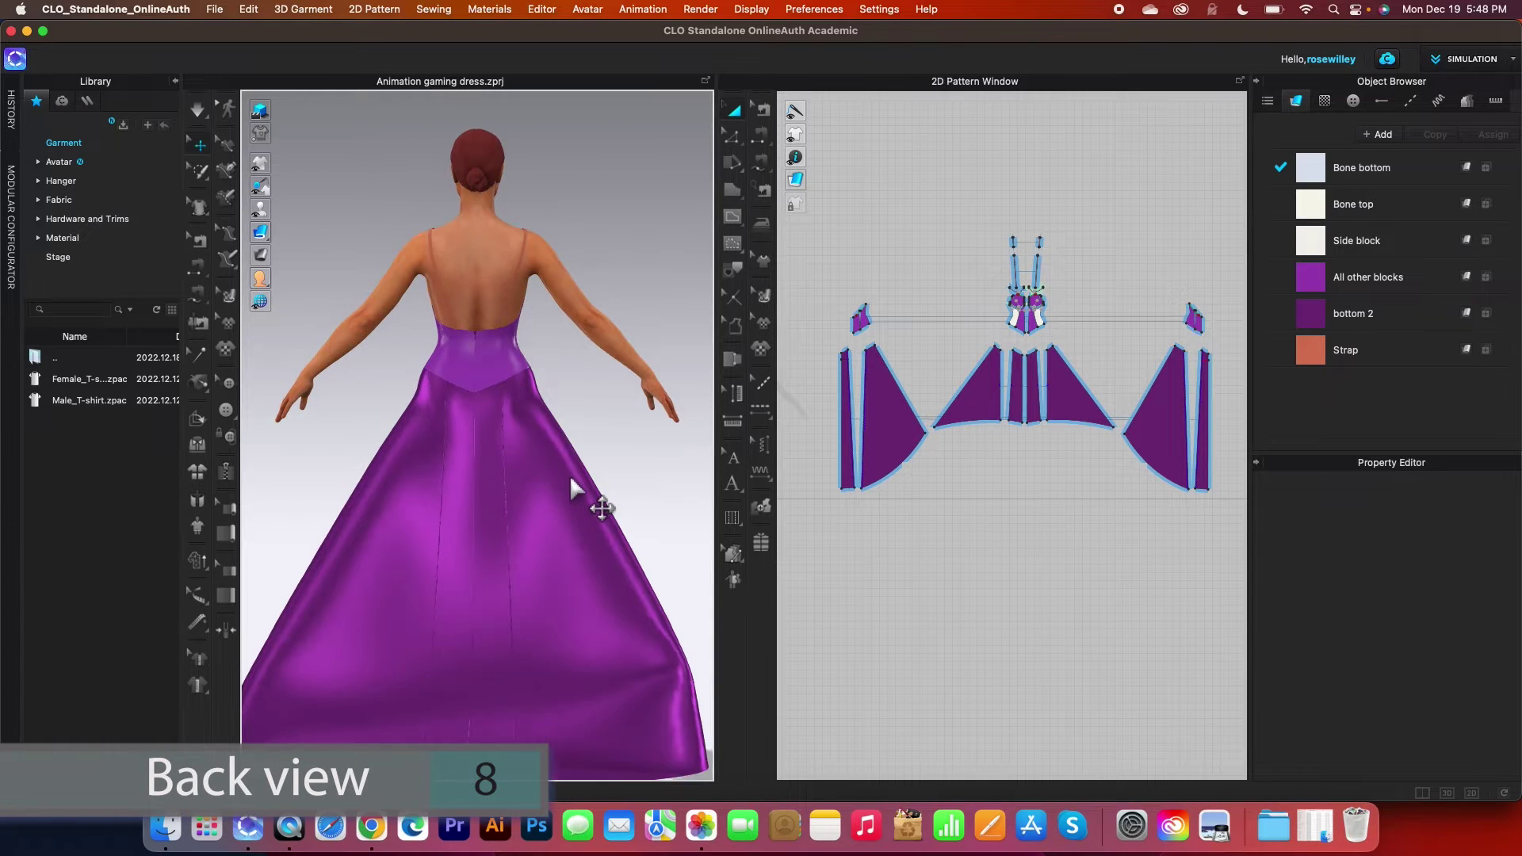
{"action": "scroll", "coordinate": [582, 493], "scroll_direction": "down", "scroll_amount": 3}
{"action": "scroll", "coordinate": [582, 493], "scroll_direction": "down", "scroll_amount": 2}
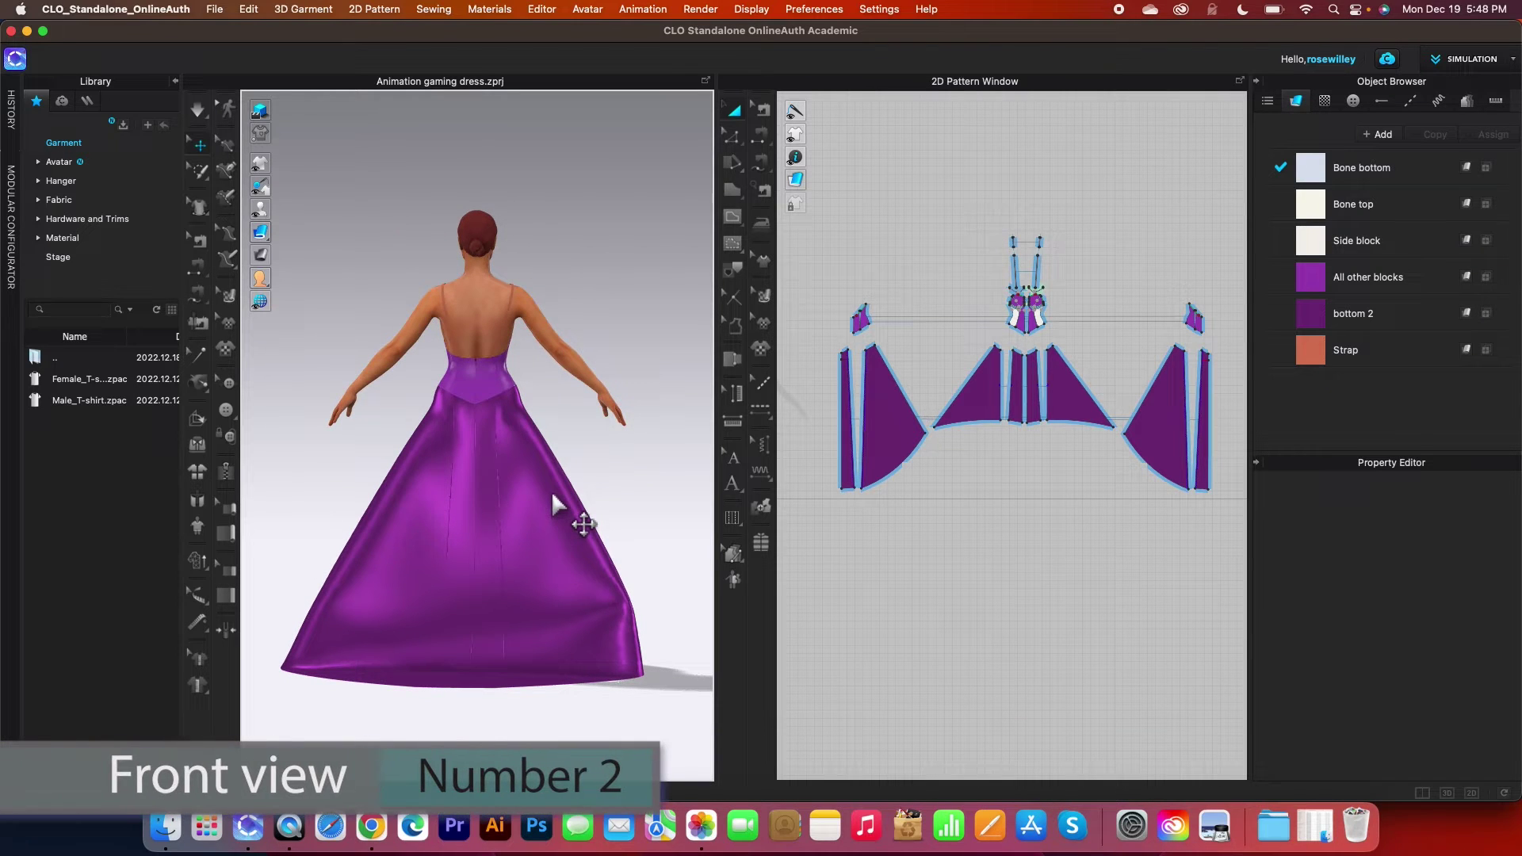
{"action": "key", "text": "2"}
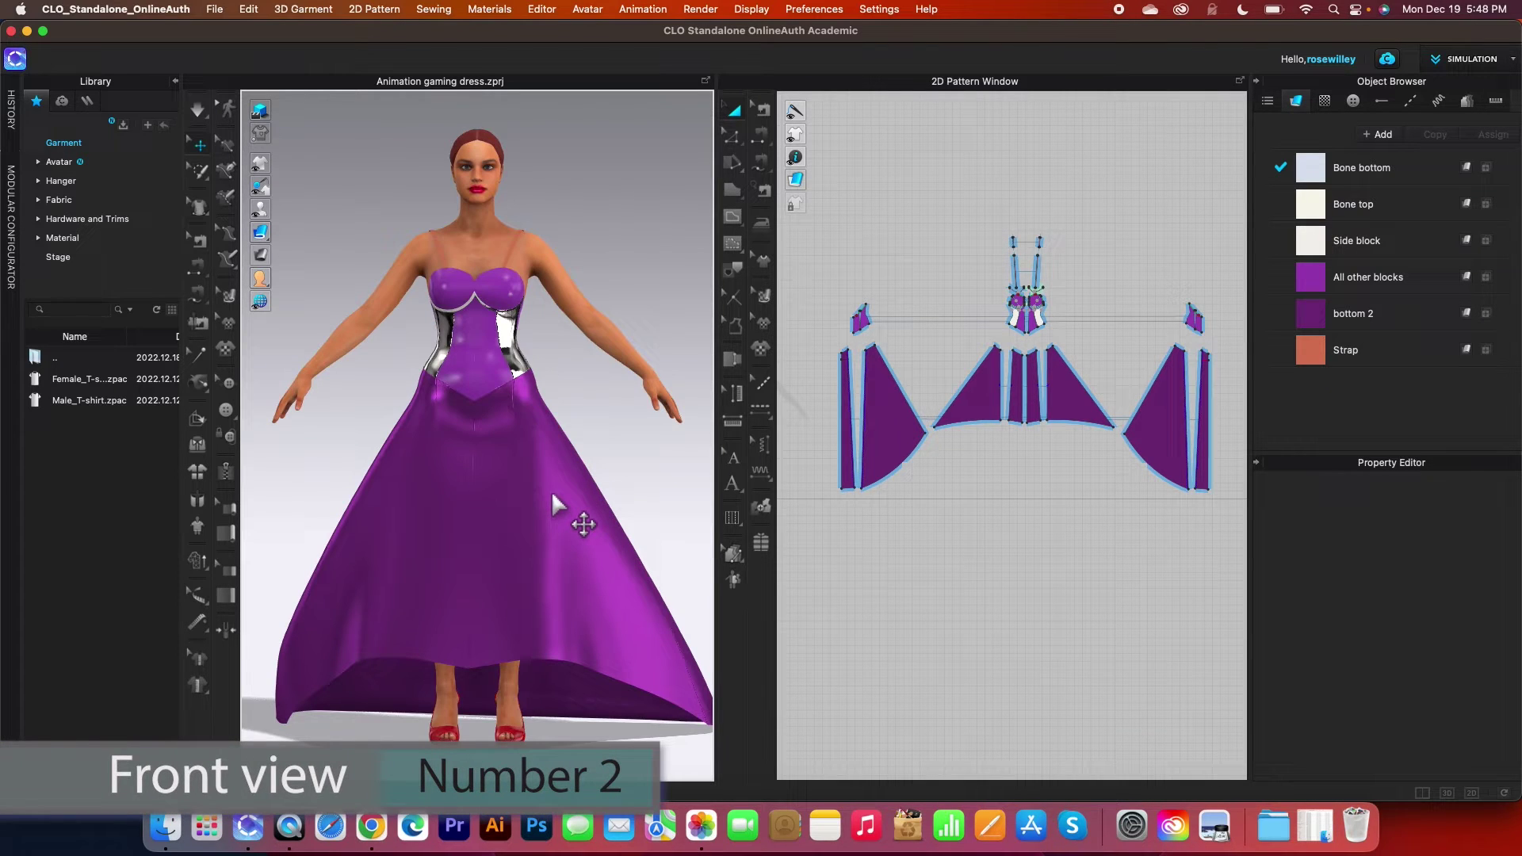
{"action": "scroll", "coordinate": [552, 501], "scroll_direction": "up", "scroll_amount": 2}
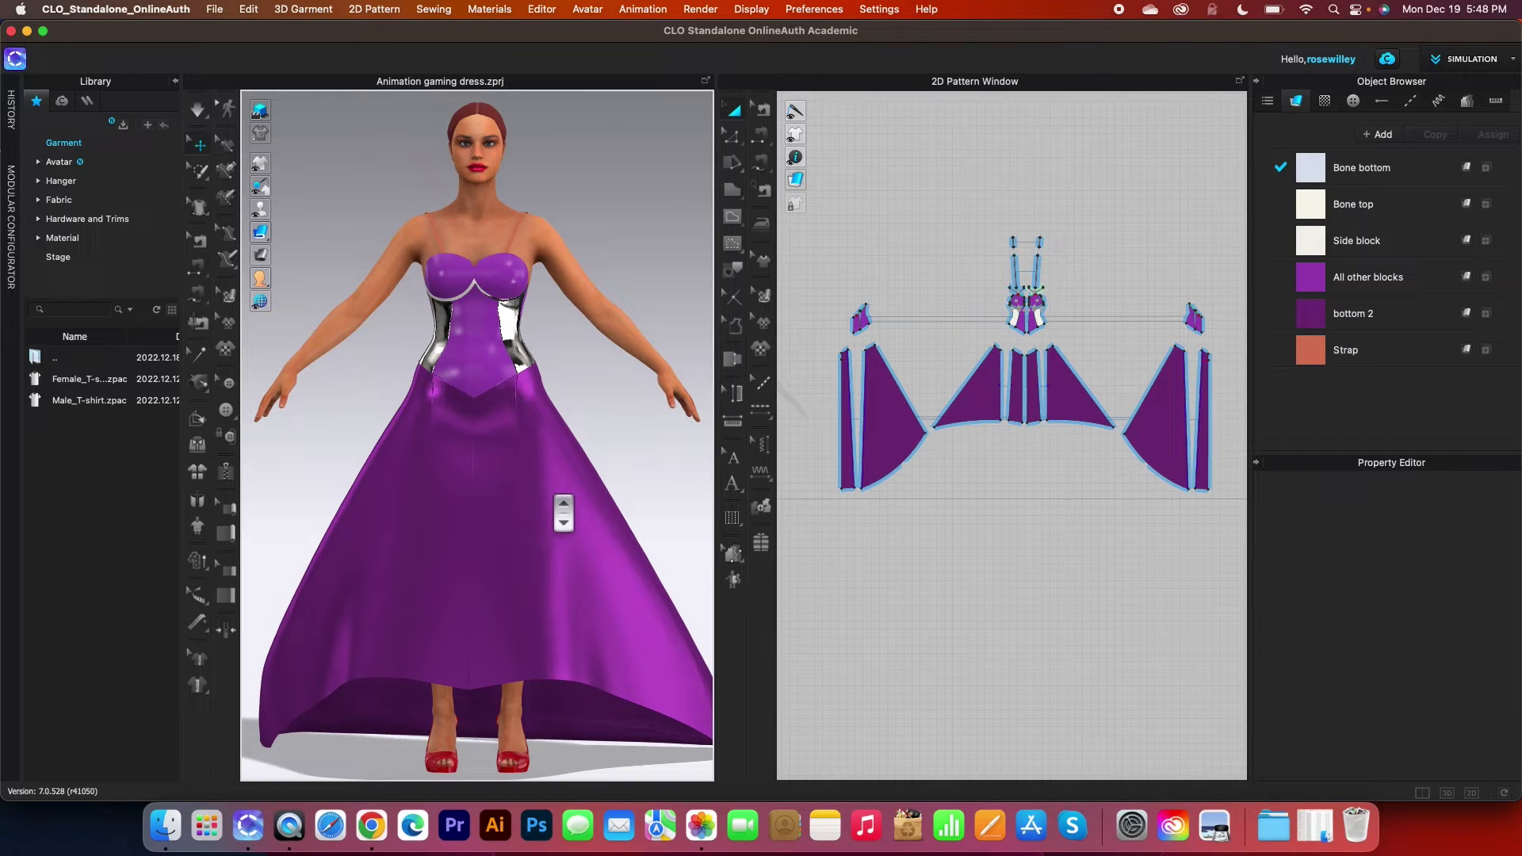
{"action": "scroll", "coordinate": [563, 512], "scroll_direction": "down", "scroll_amount": 1}
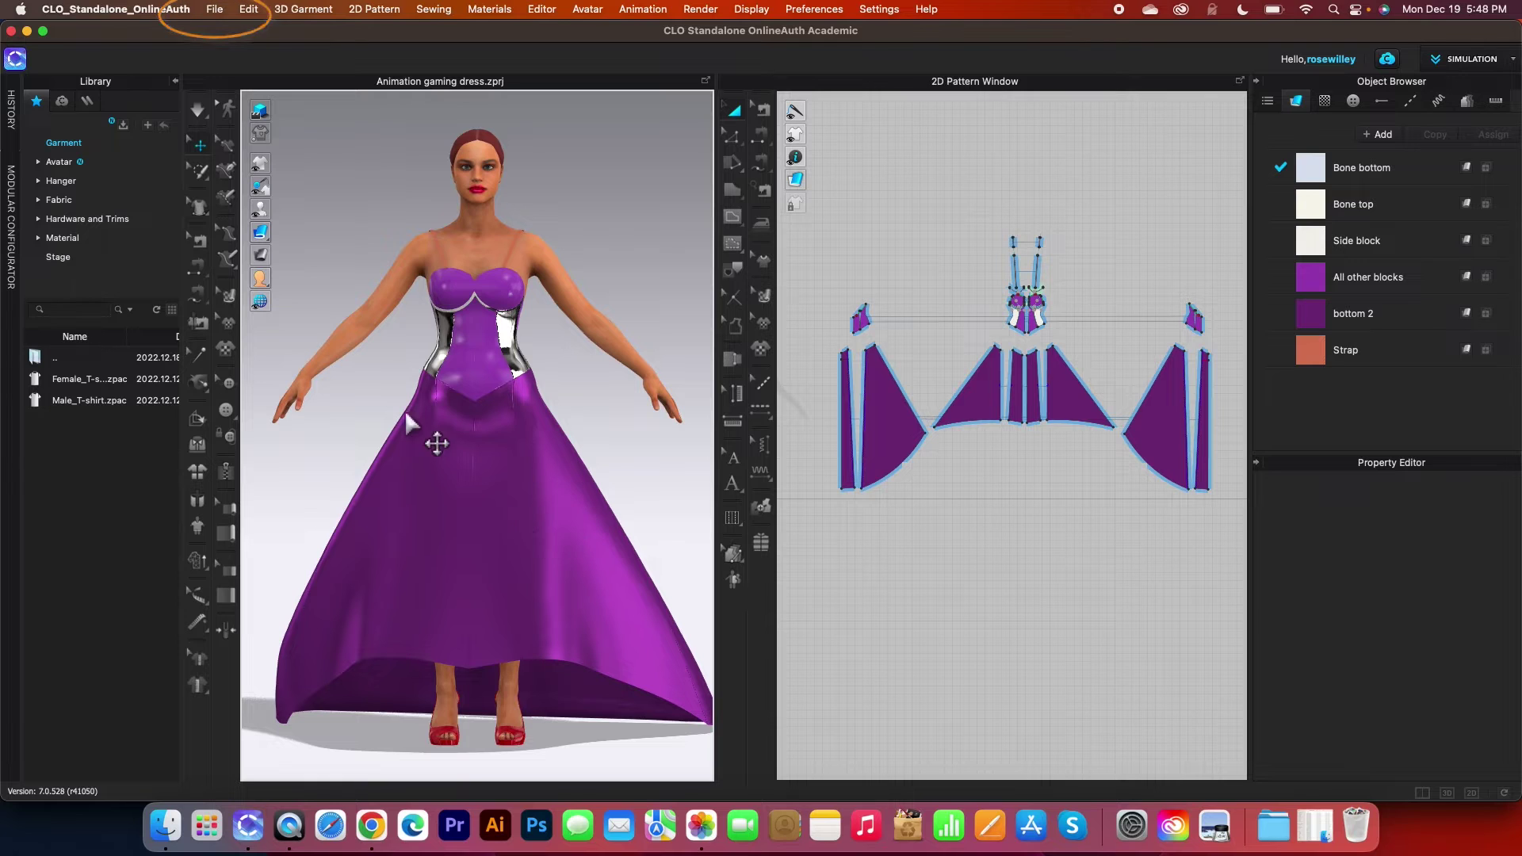
Step: Open the Turntable Video Capture dialog and move it over the 2D pattern view
{"action": "left_click", "coordinate": [216, 11]}
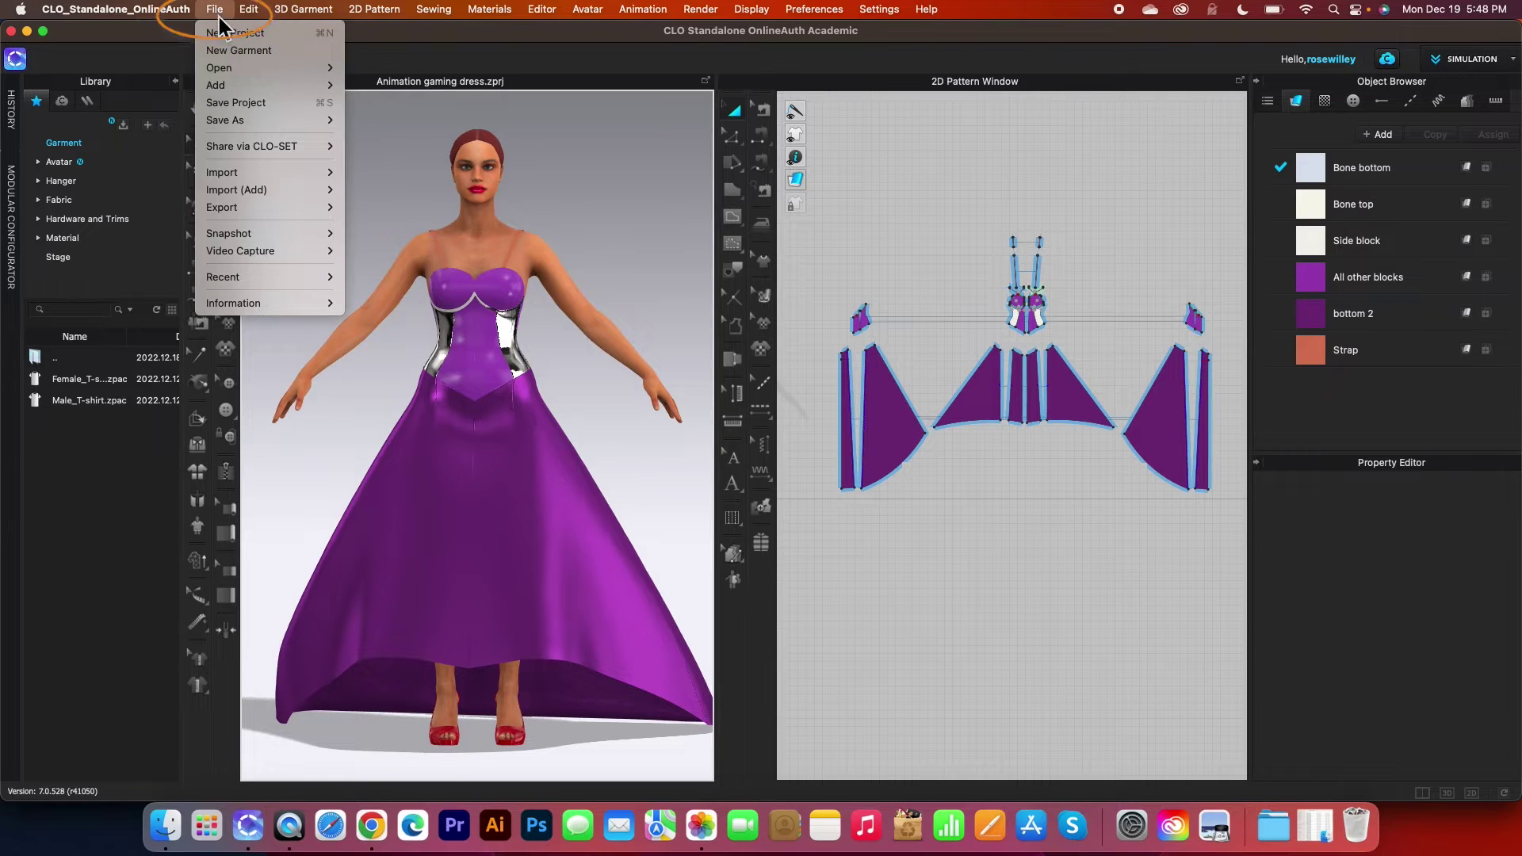
{"action": "mouse_move", "coordinate": [269, 241]}
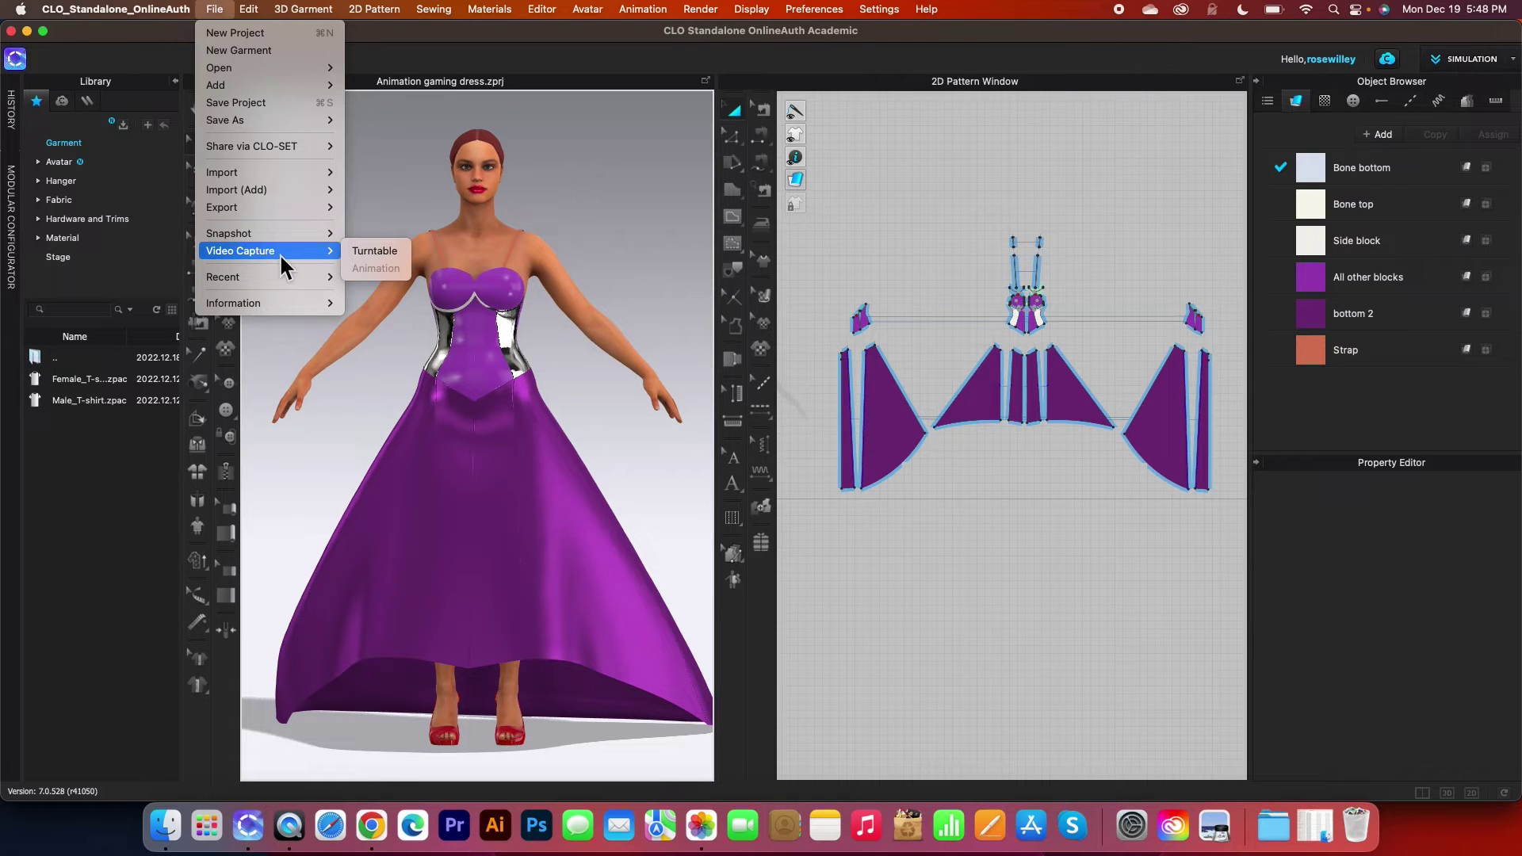
{"action": "left_click", "coordinate": [390, 252]}
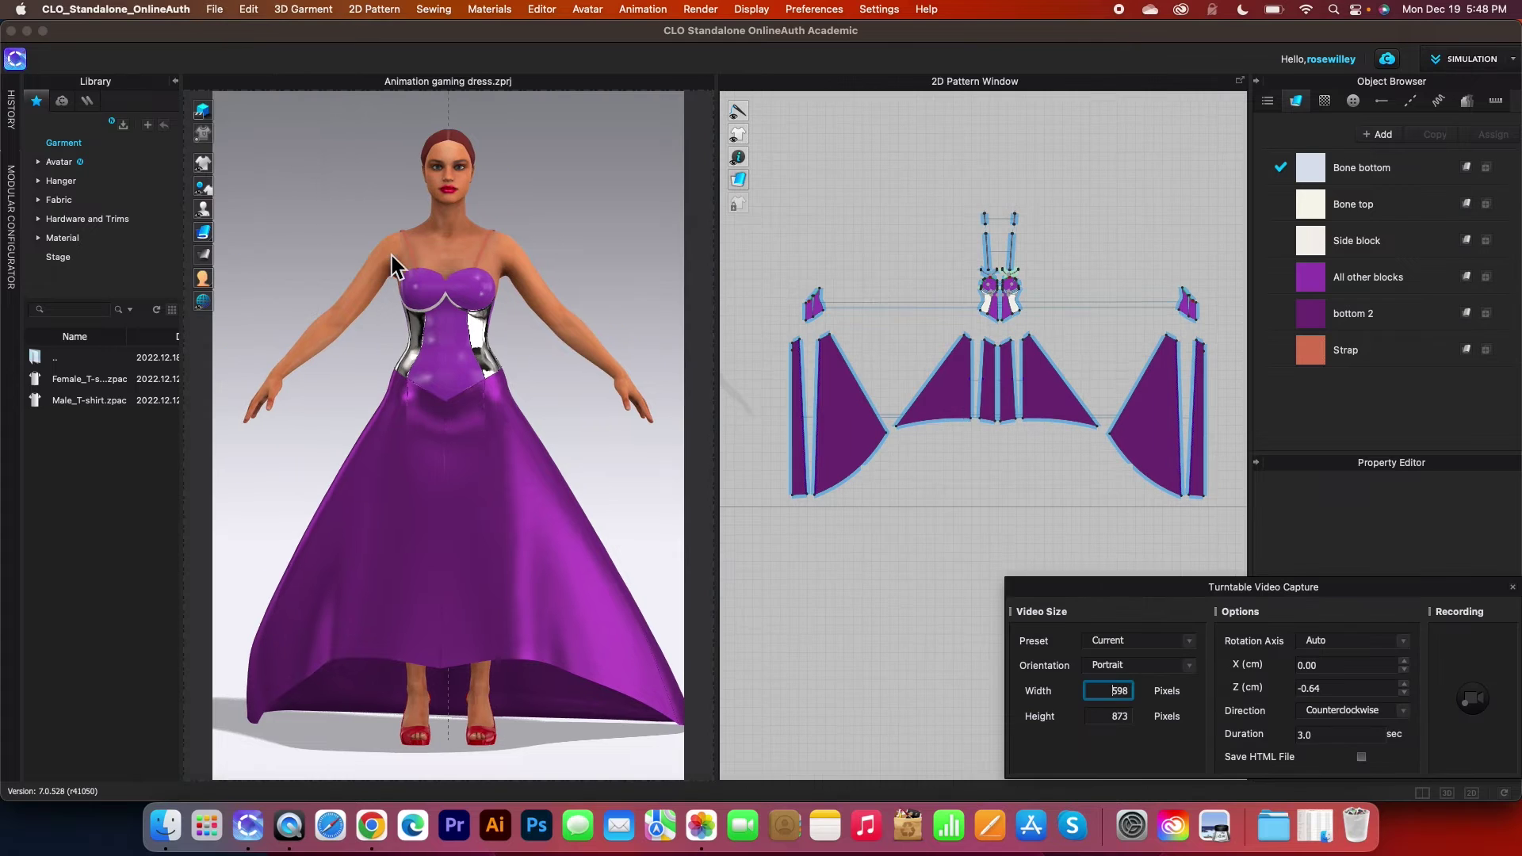
{"action": "left_click_drag", "start_coordinate": [1371, 589], "coordinate": [1120, 284]}
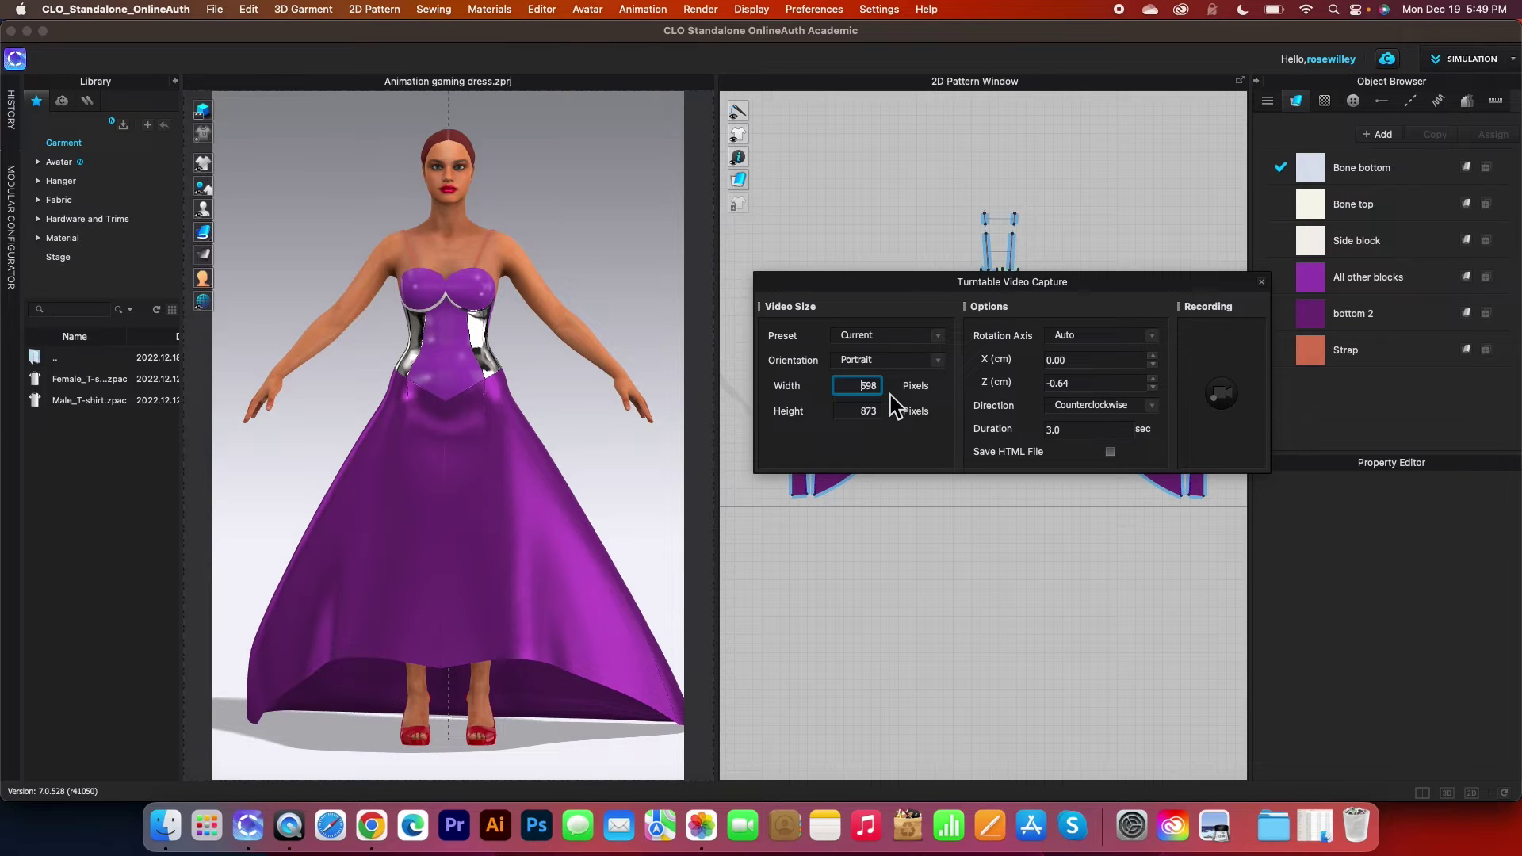
Step: Check the Google results for '1k video size' in Chrome, then return to CLO 3D
{"action": "left_click", "coordinate": [371, 825]}
{"action": "scroll", "coordinate": [421, 475], "scroll_direction": "down", "scroll_amount": 1}
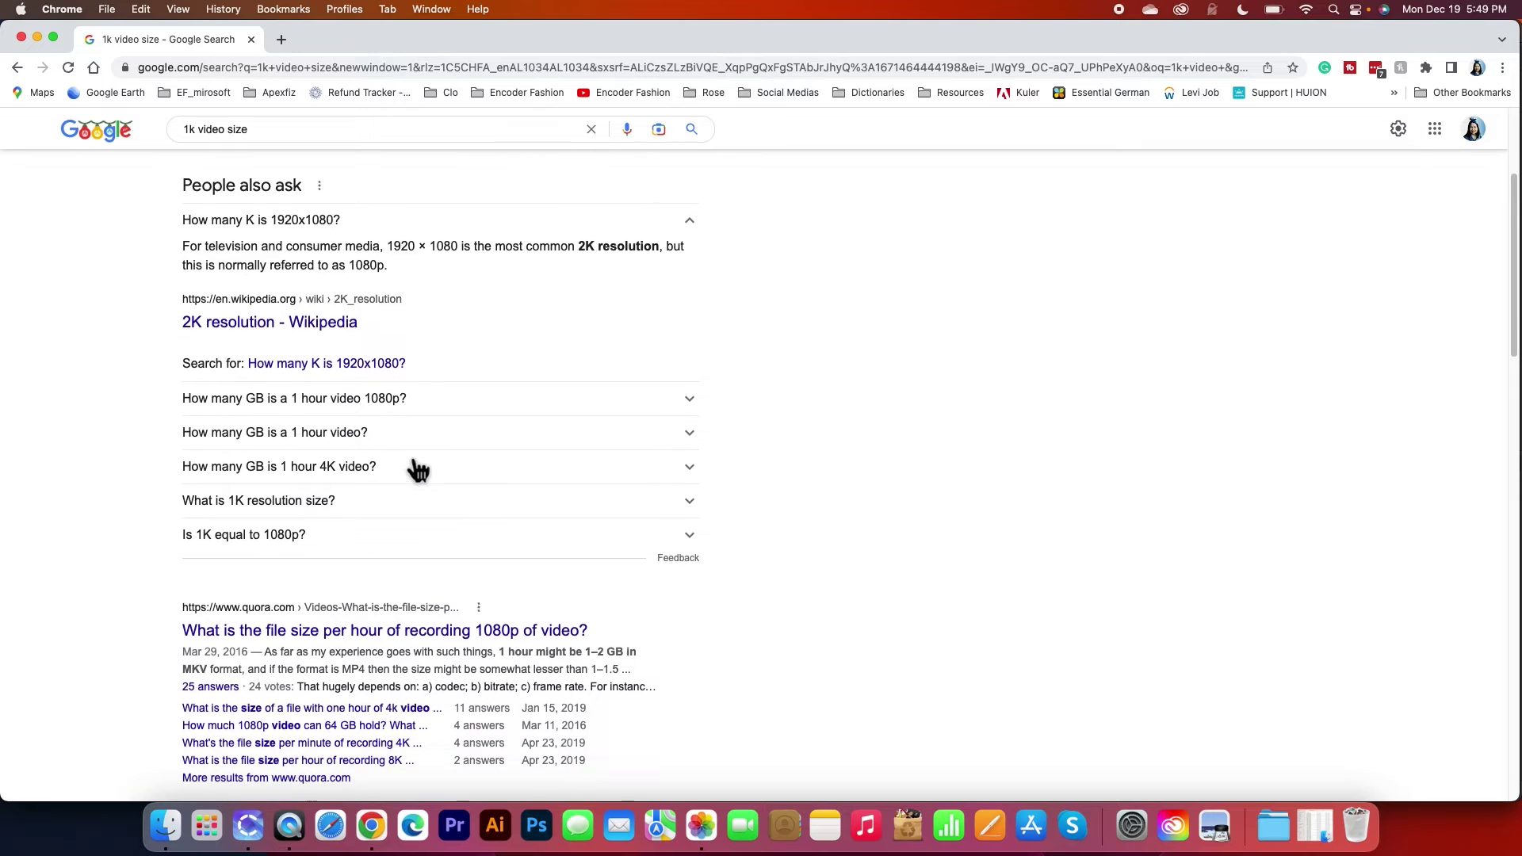
{"action": "scroll", "coordinate": [408, 468], "scroll_direction": "up", "scroll_amount": 3}
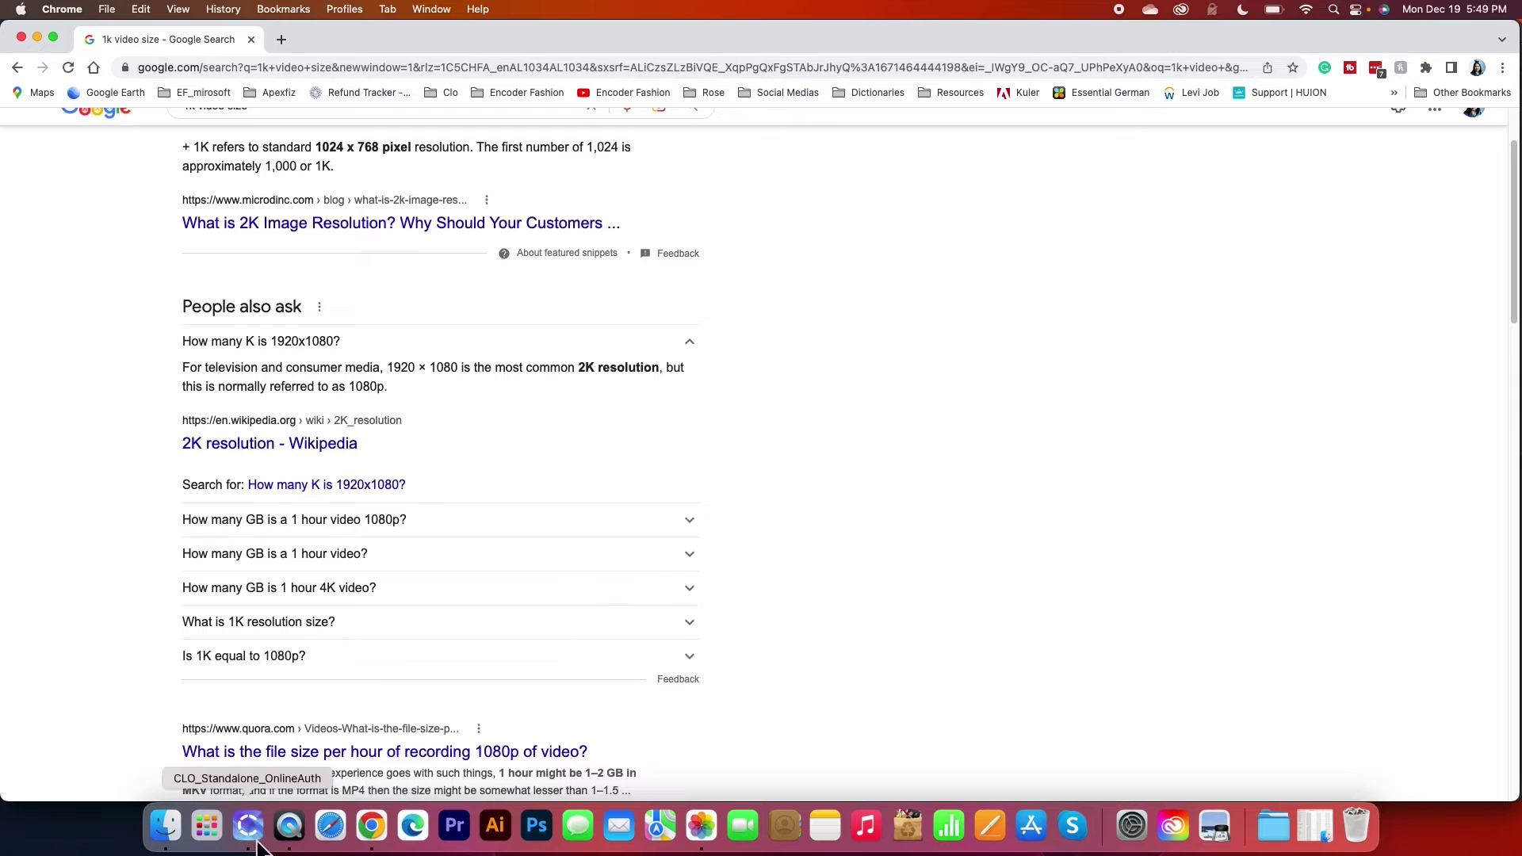
{"action": "left_click", "coordinate": [248, 826]}
Step: Set the turntable capture to a 1928 × 1080 custom size and 5-second duration
{"action": "double_click", "coordinate": [865, 387]}
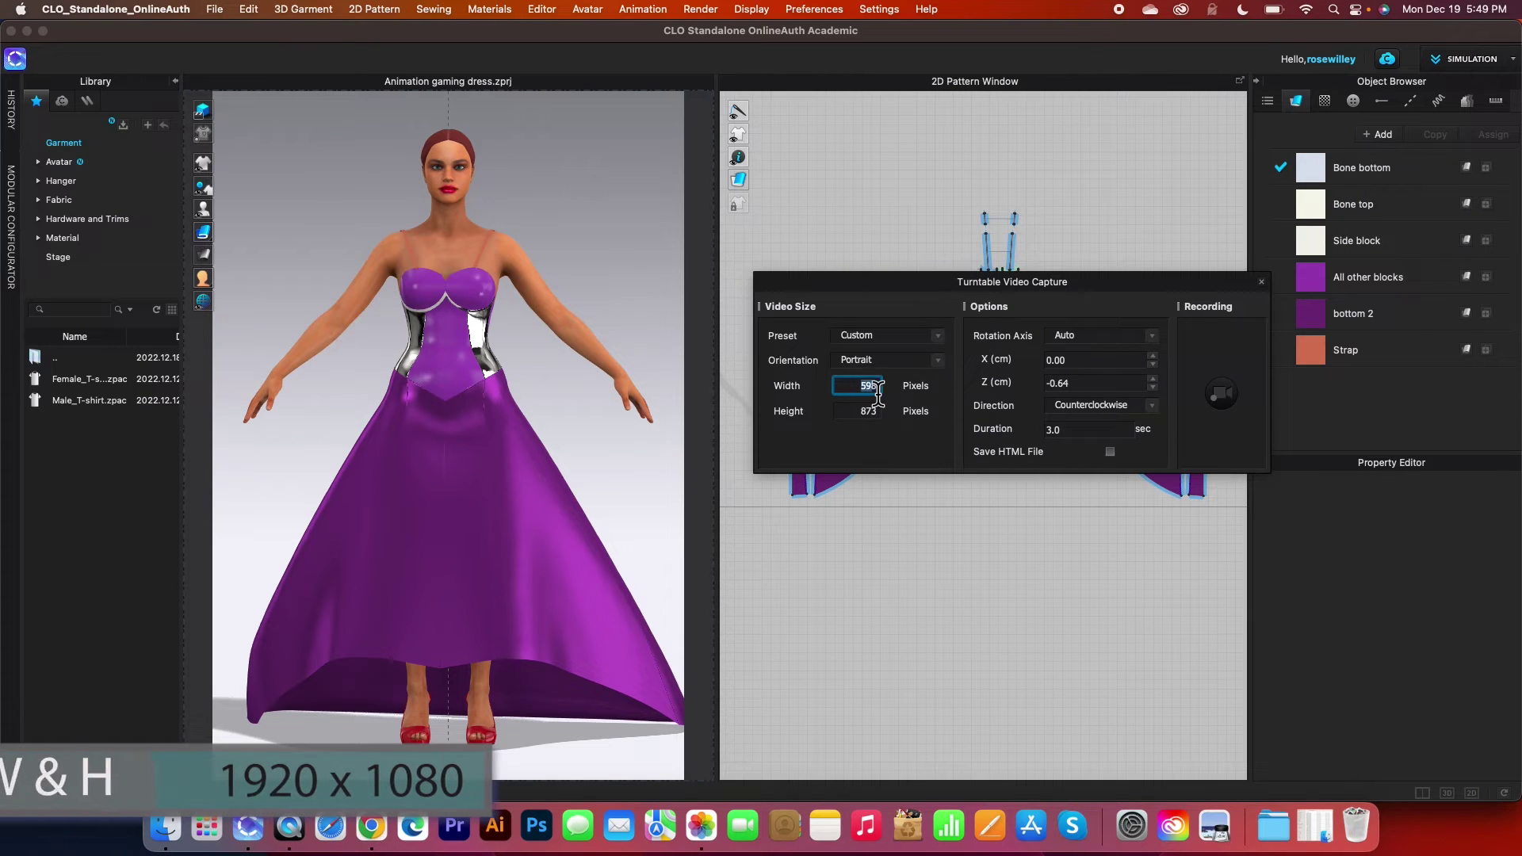
{"action": "type", "text": "1928"}
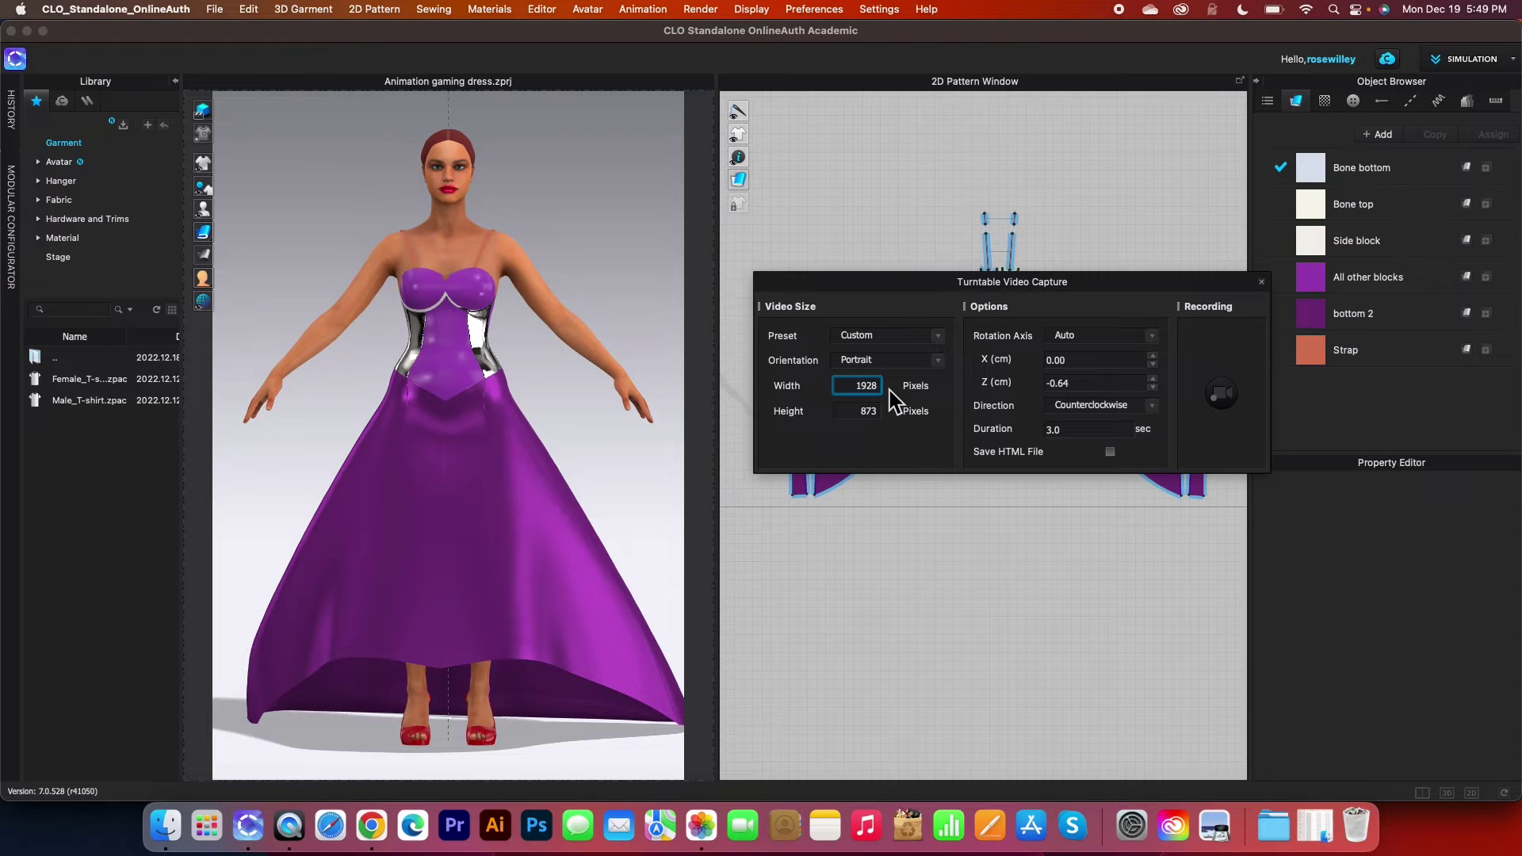
{"action": "key", "text": "Tab"}
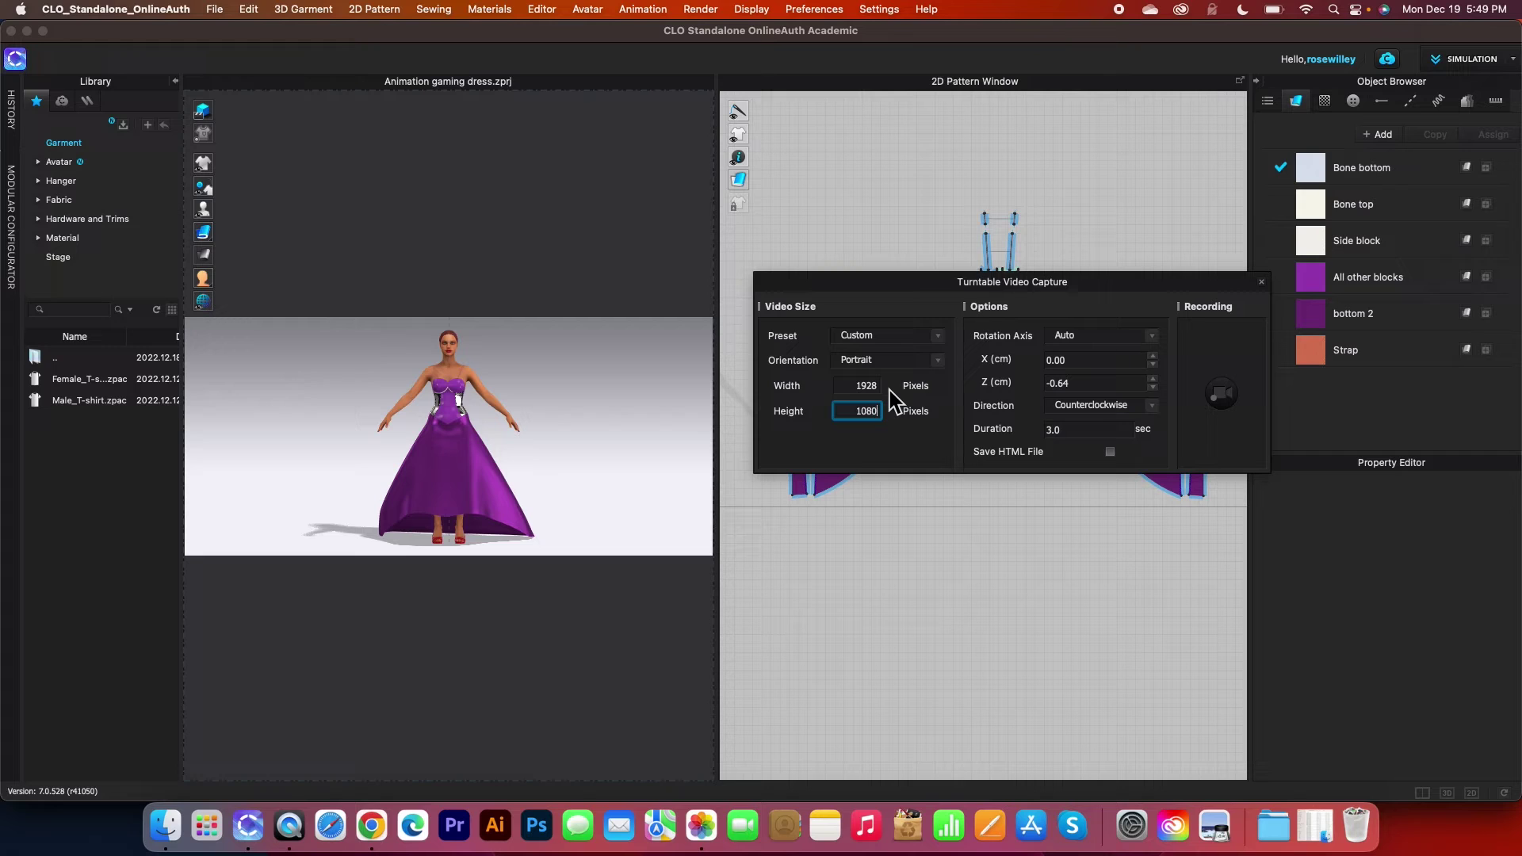
{"action": "key", "text": "Tab"}
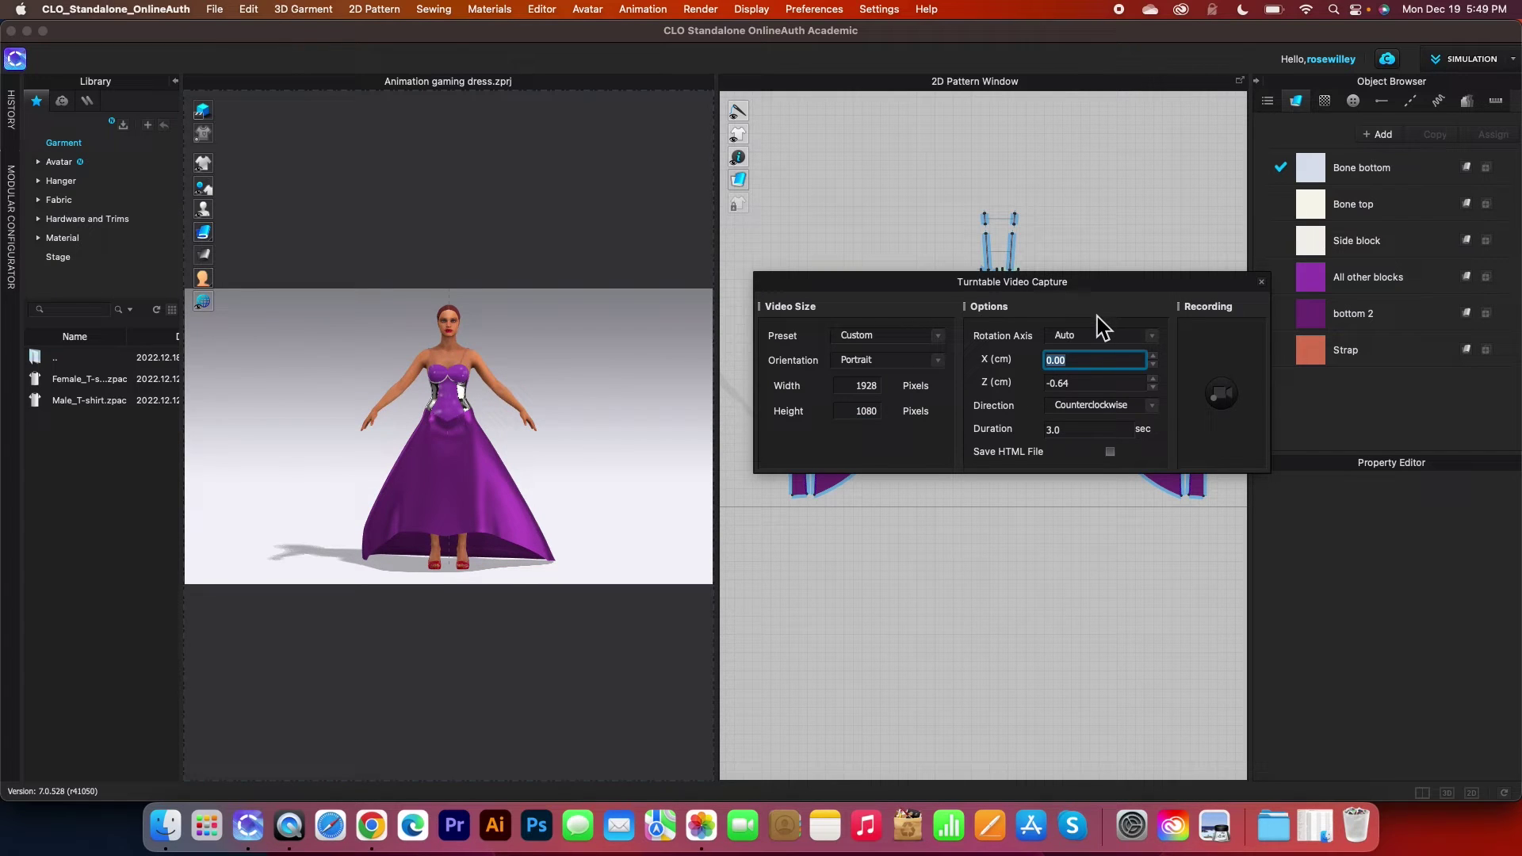
{"action": "left_click", "coordinate": [1086, 435]}
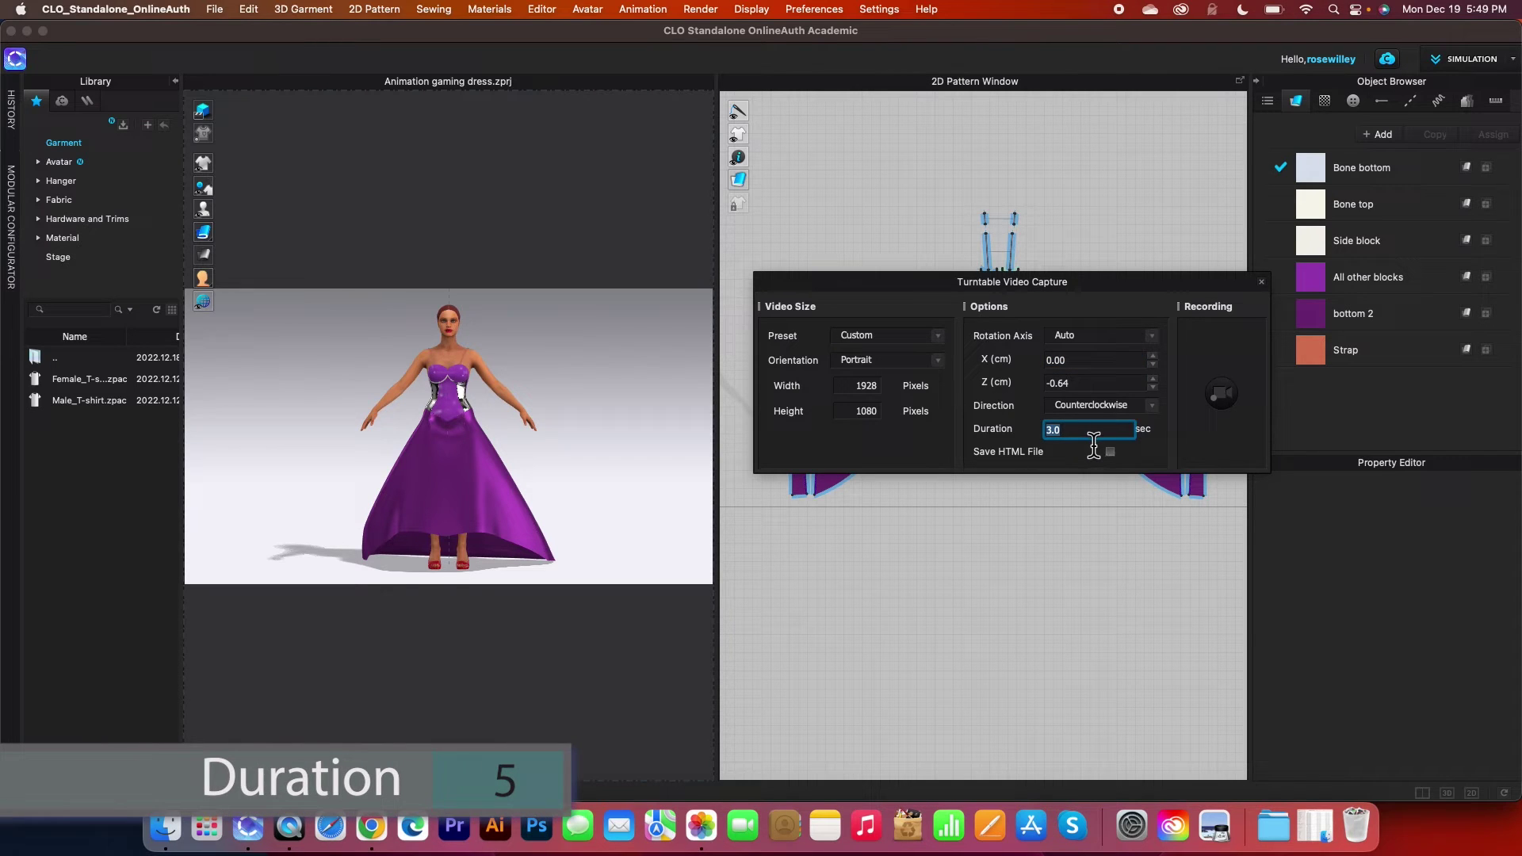
{"action": "type", "text": "5"}
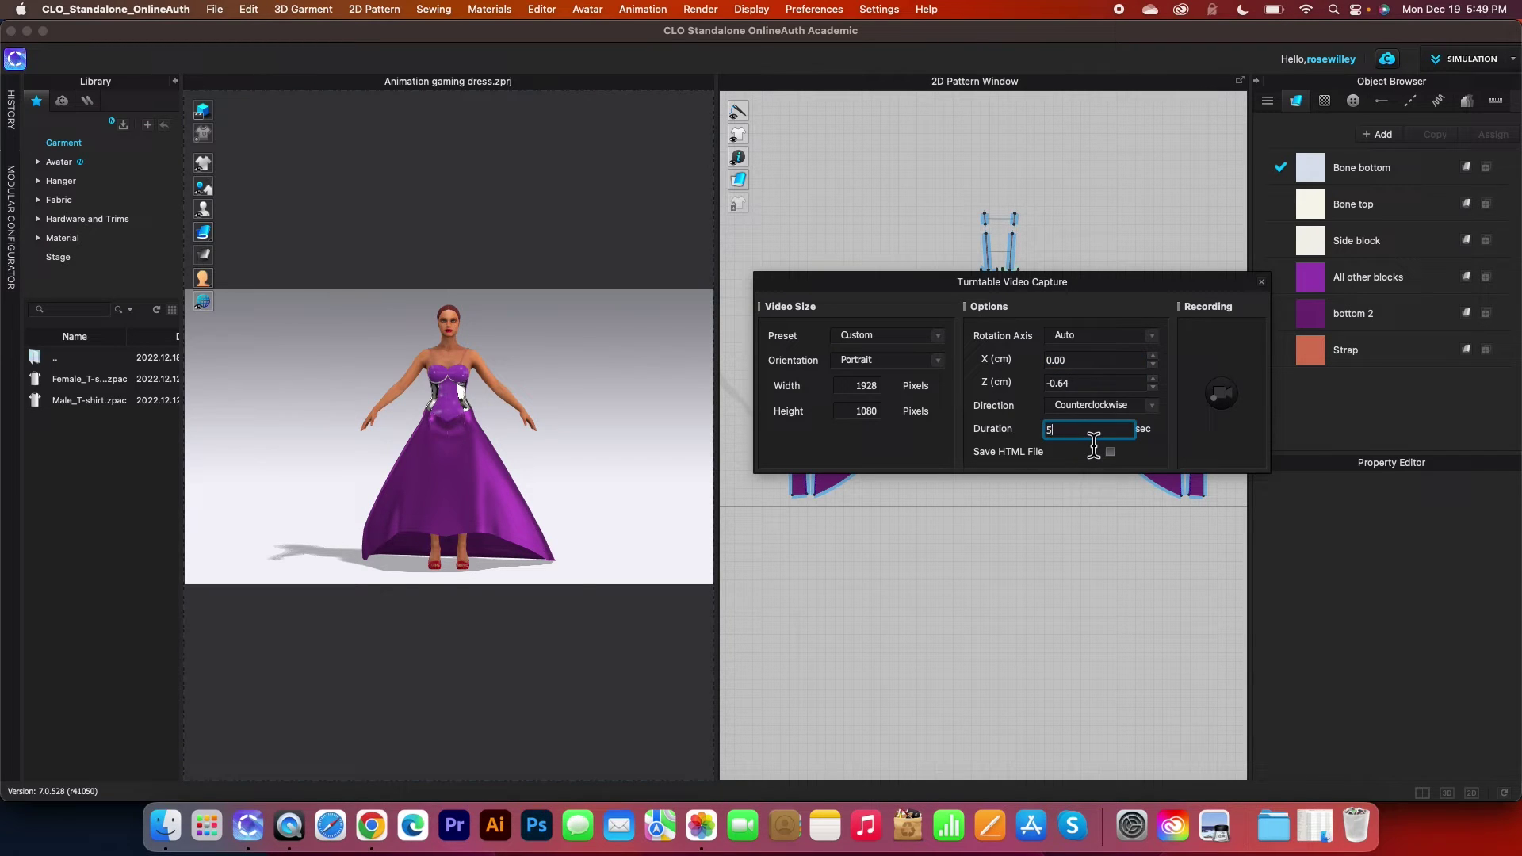
{"action": "key", "text": "Tab"}
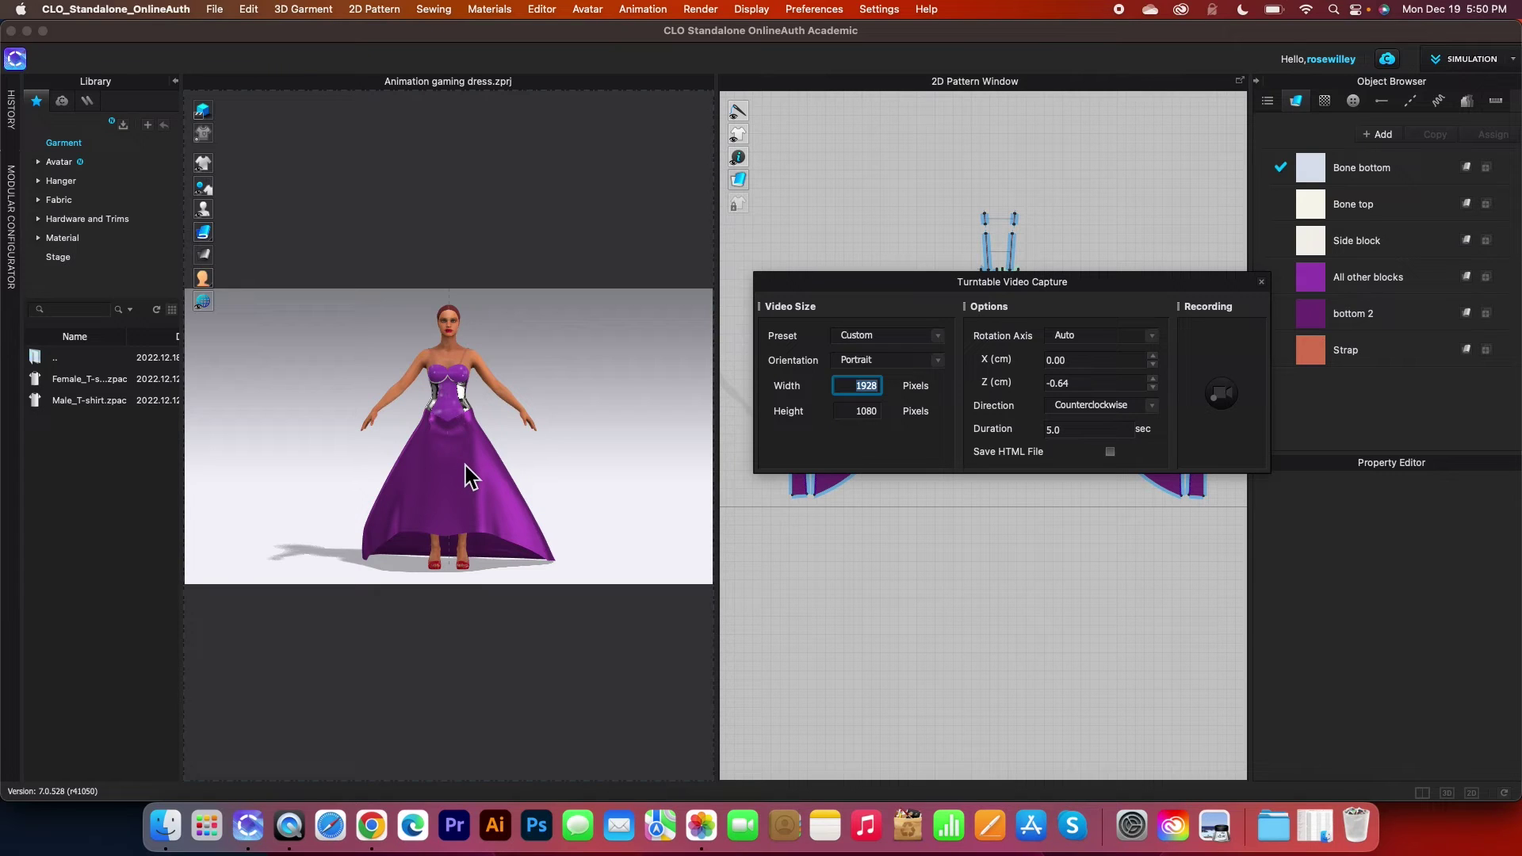
{"action": "scroll", "coordinate": [465, 466], "scroll_direction": "up", "scroll_amount": 8}
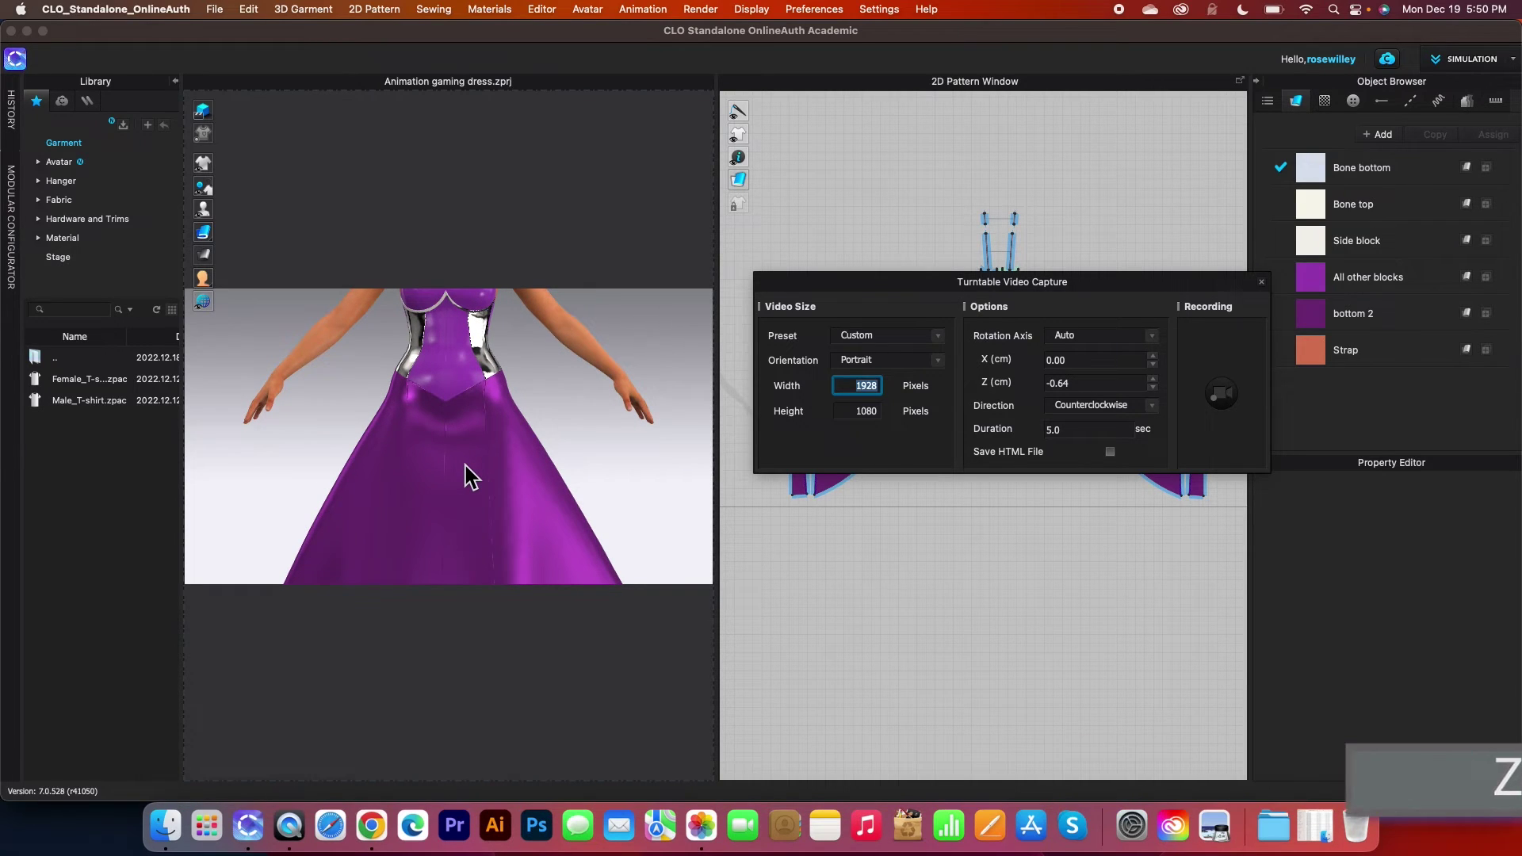
{"action": "scroll", "coordinate": [464, 464], "scroll_direction": "down", "scroll_amount": 8}
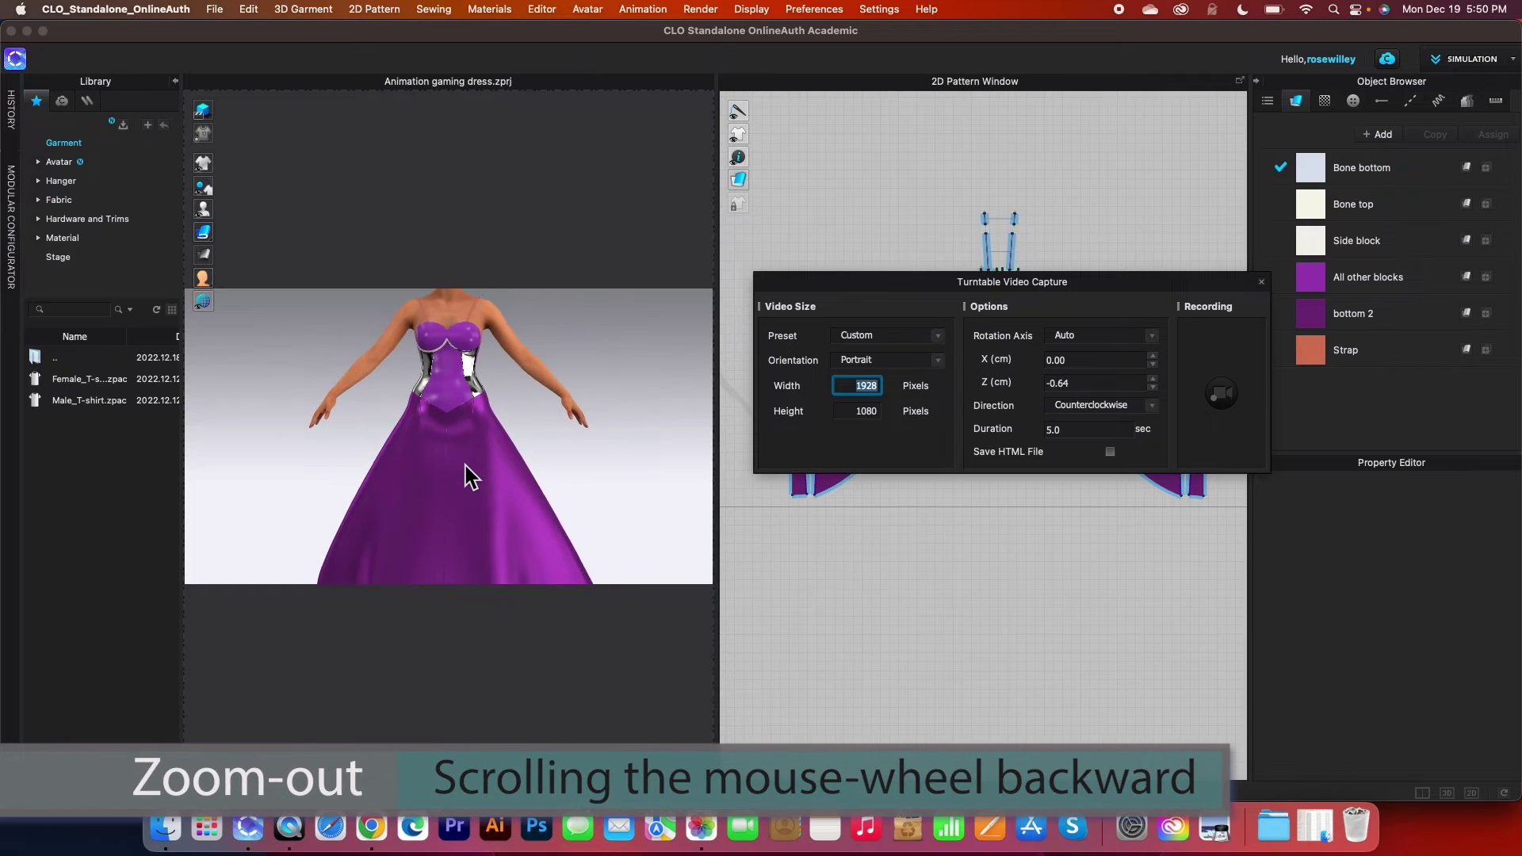
{"action": "scroll", "coordinate": [465, 475], "scroll_direction": "down", "scroll_amount": 2}
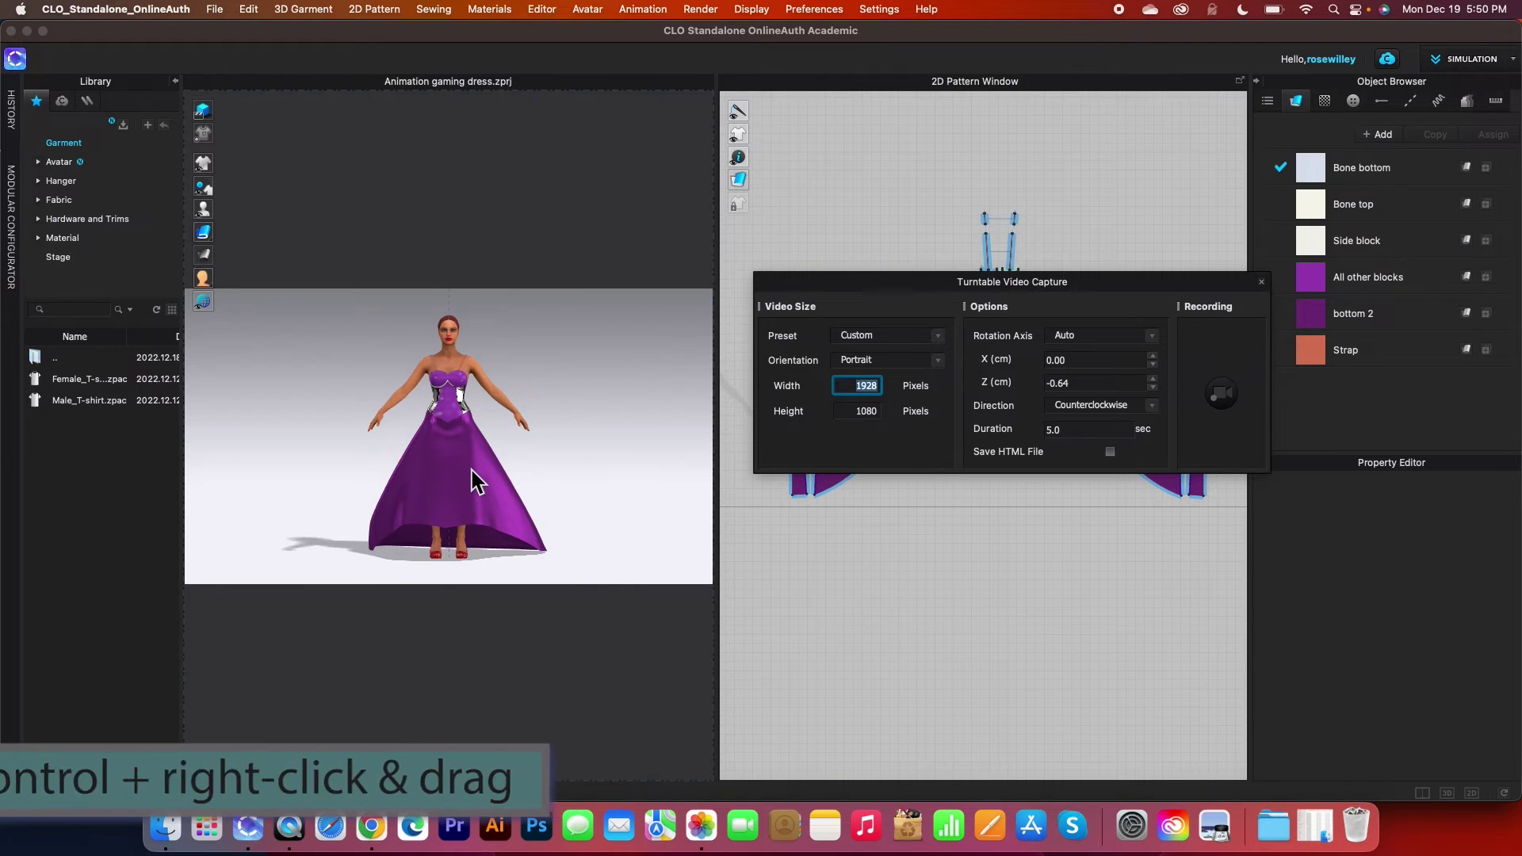
{"action": "right_click_drag", "start_coordinate": [472, 481], "coordinate": [420, 473]}
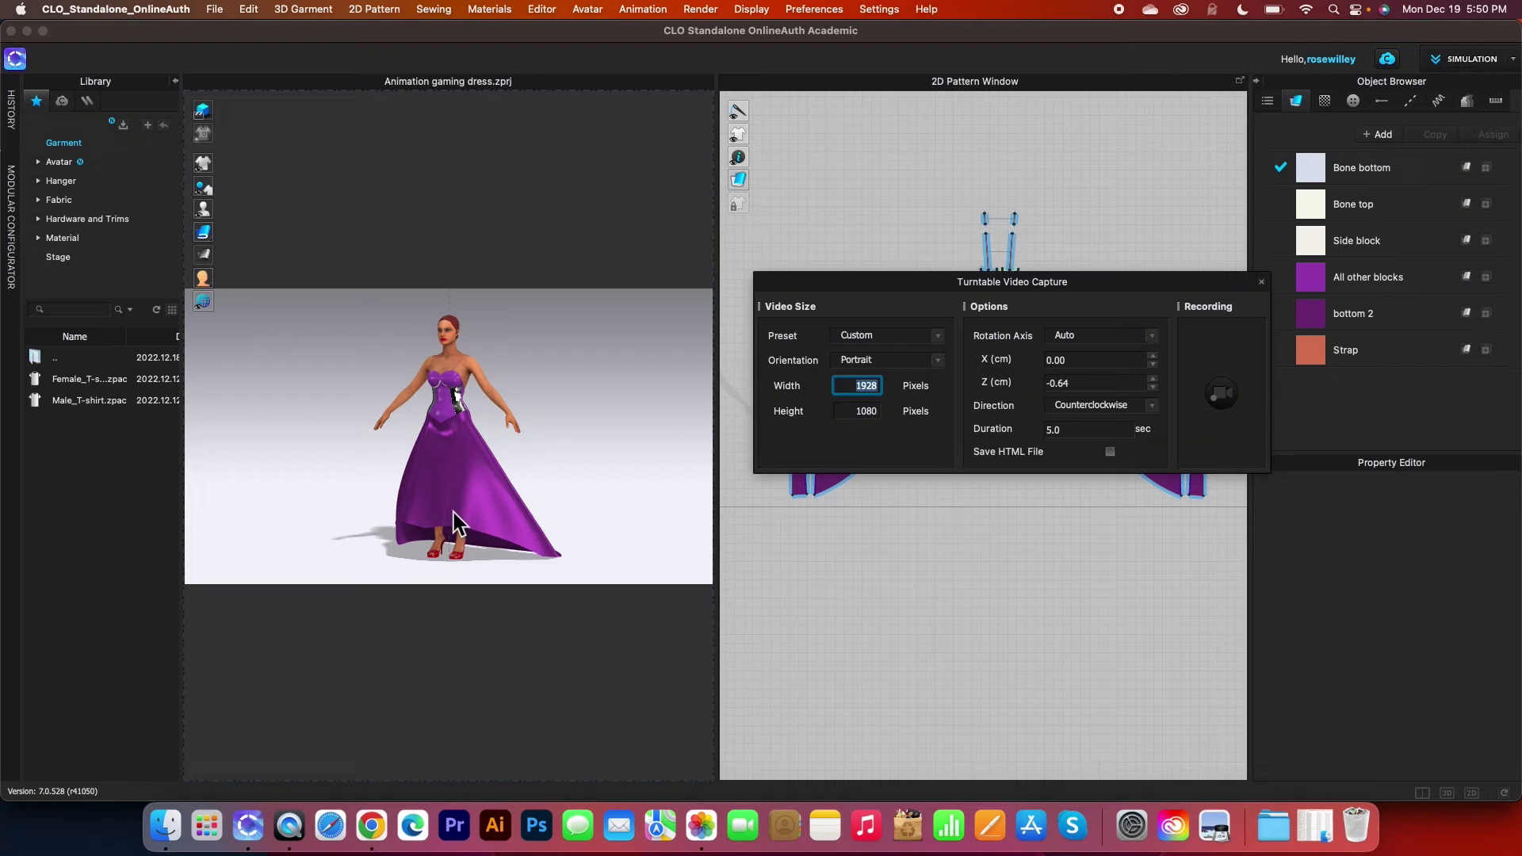
{"action": "right_click_drag", "start_coordinate": [454, 512], "coordinate": [507, 504]}
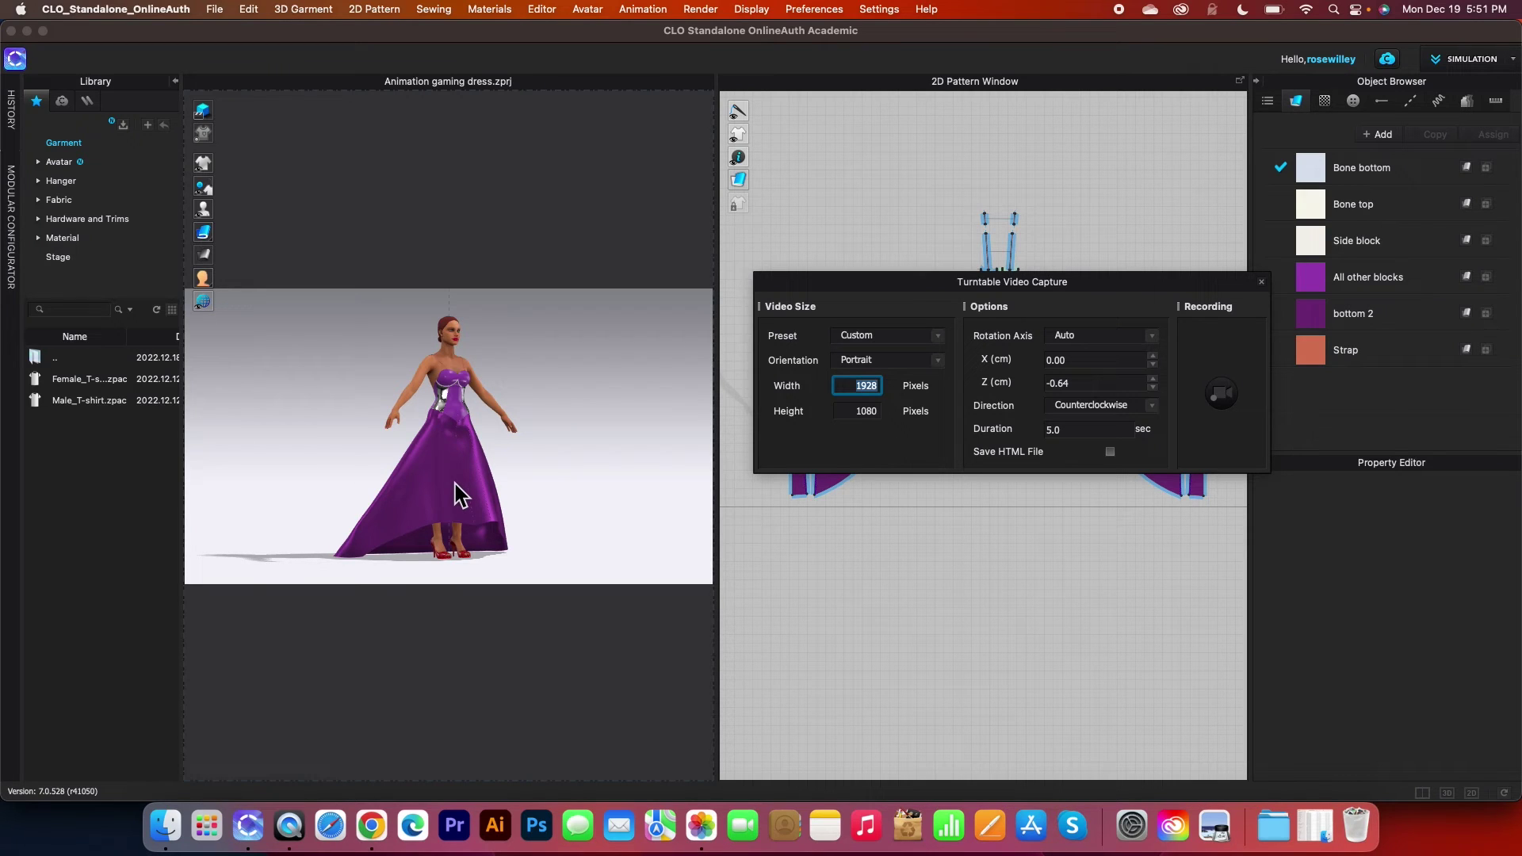
{"action": "scroll", "coordinate": [455, 484], "scroll_direction": "up", "scroll_amount": 5}
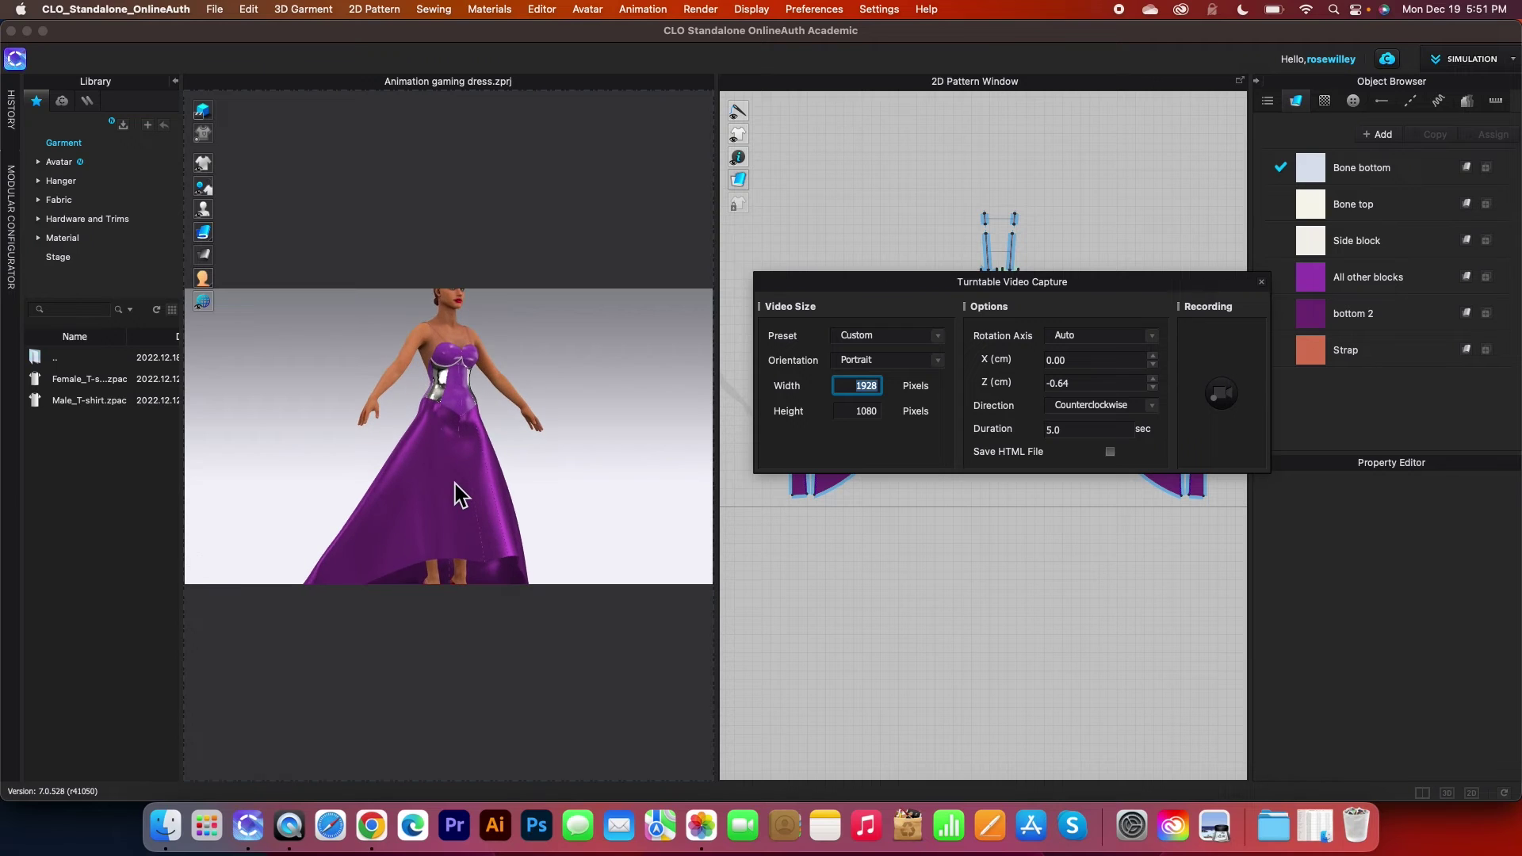
{"action": "scroll", "coordinate": [455, 483], "scroll_direction": "up", "scroll_amount": 2}
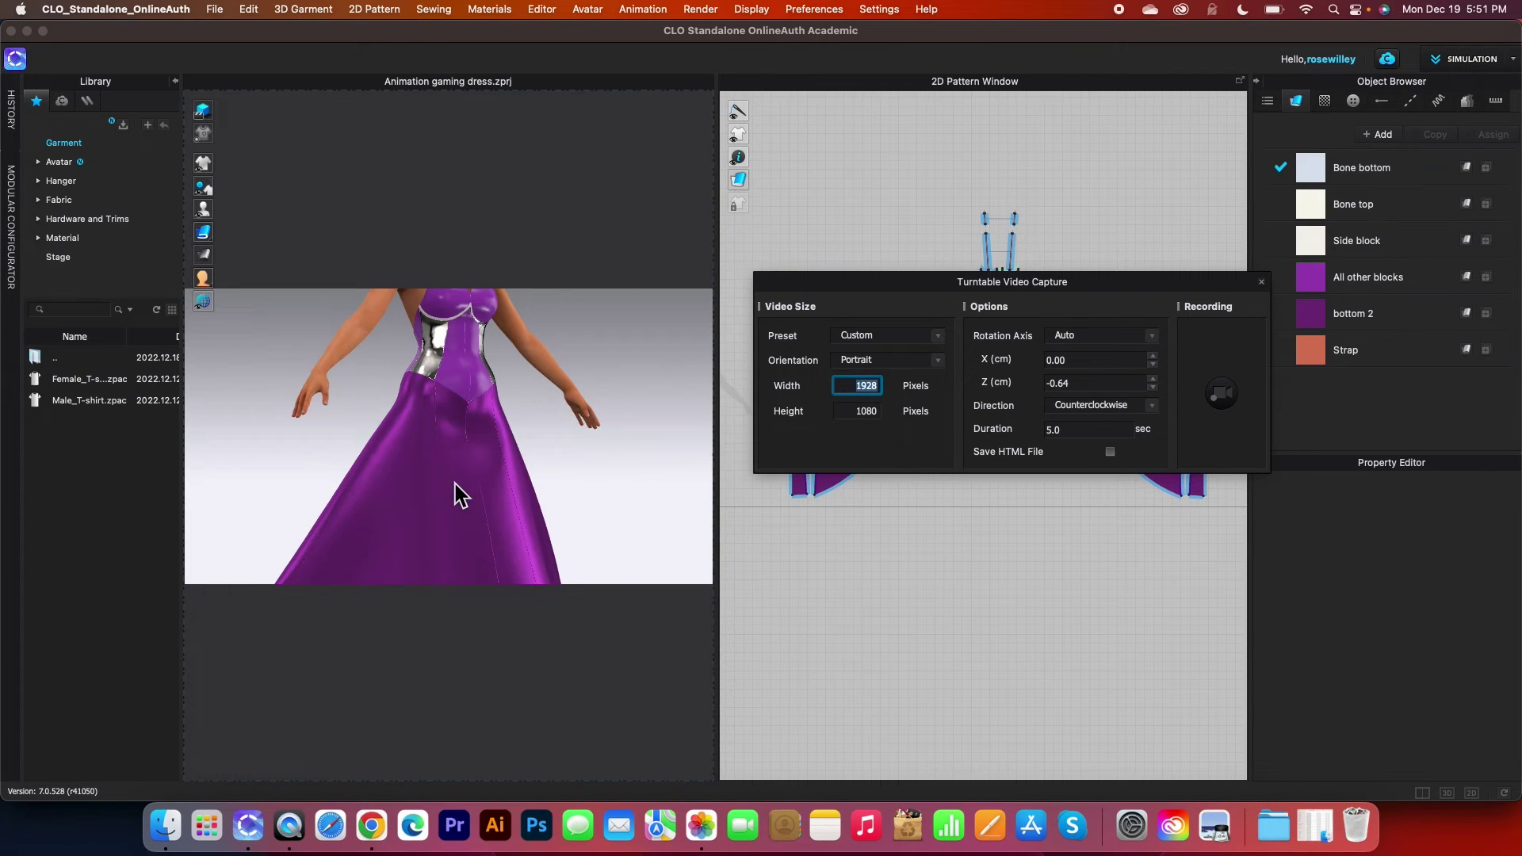
{"action": "scroll", "coordinate": [455, 483], "scroll_direction": "down", "scroll_amount": 5}
{"action": "scroll", "coordinate": [455, 483], "scroll_direction": "down", "scroll_amount": 4}
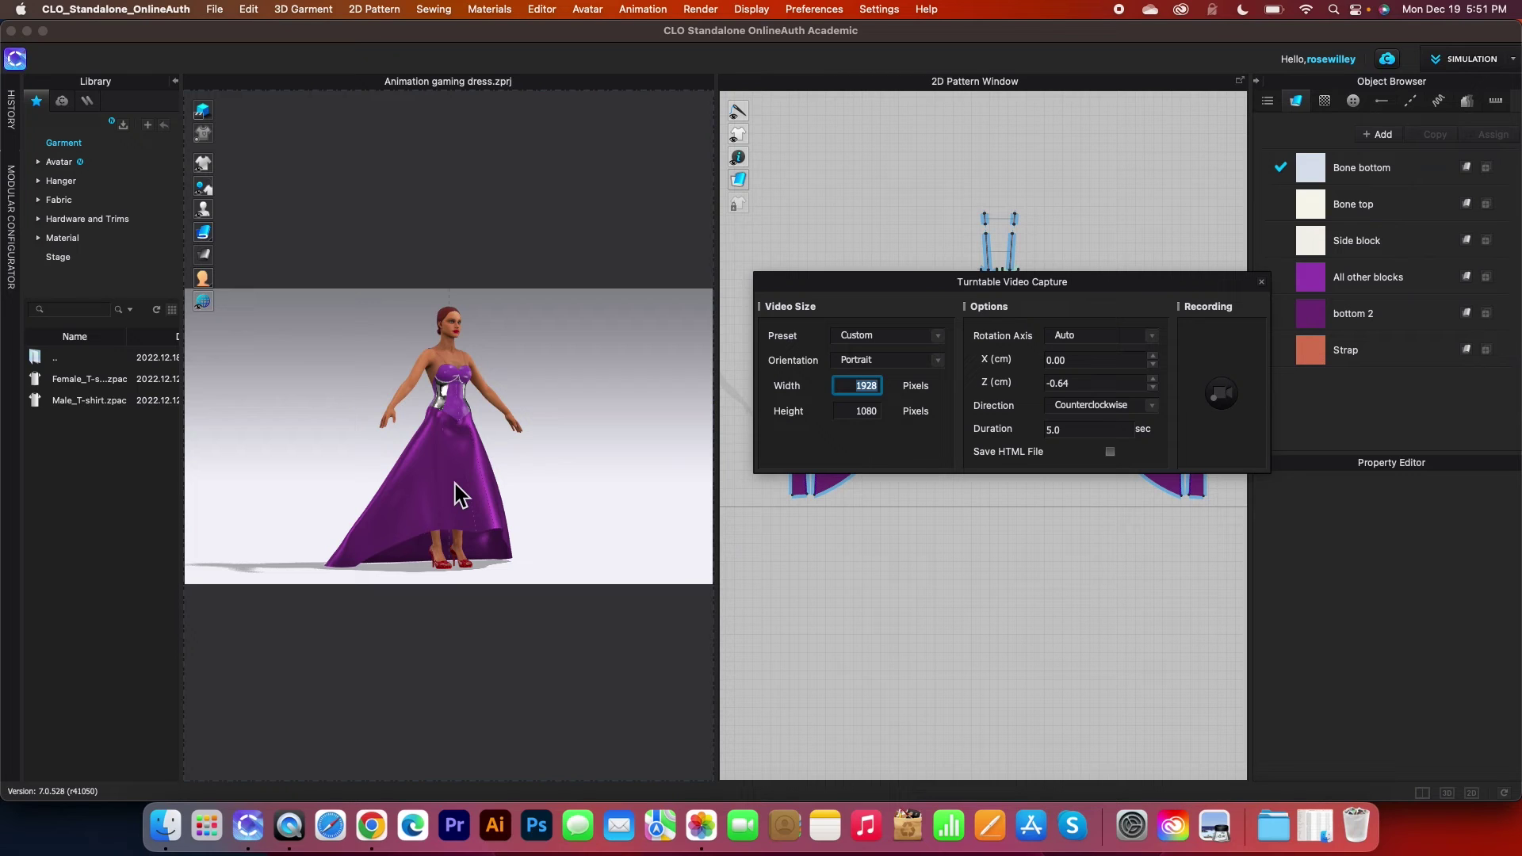
Step: Record the turntable, play and pause its preview, and bring up the save dialog
{"action": "left_click", "coordinate": [1221, 396]}
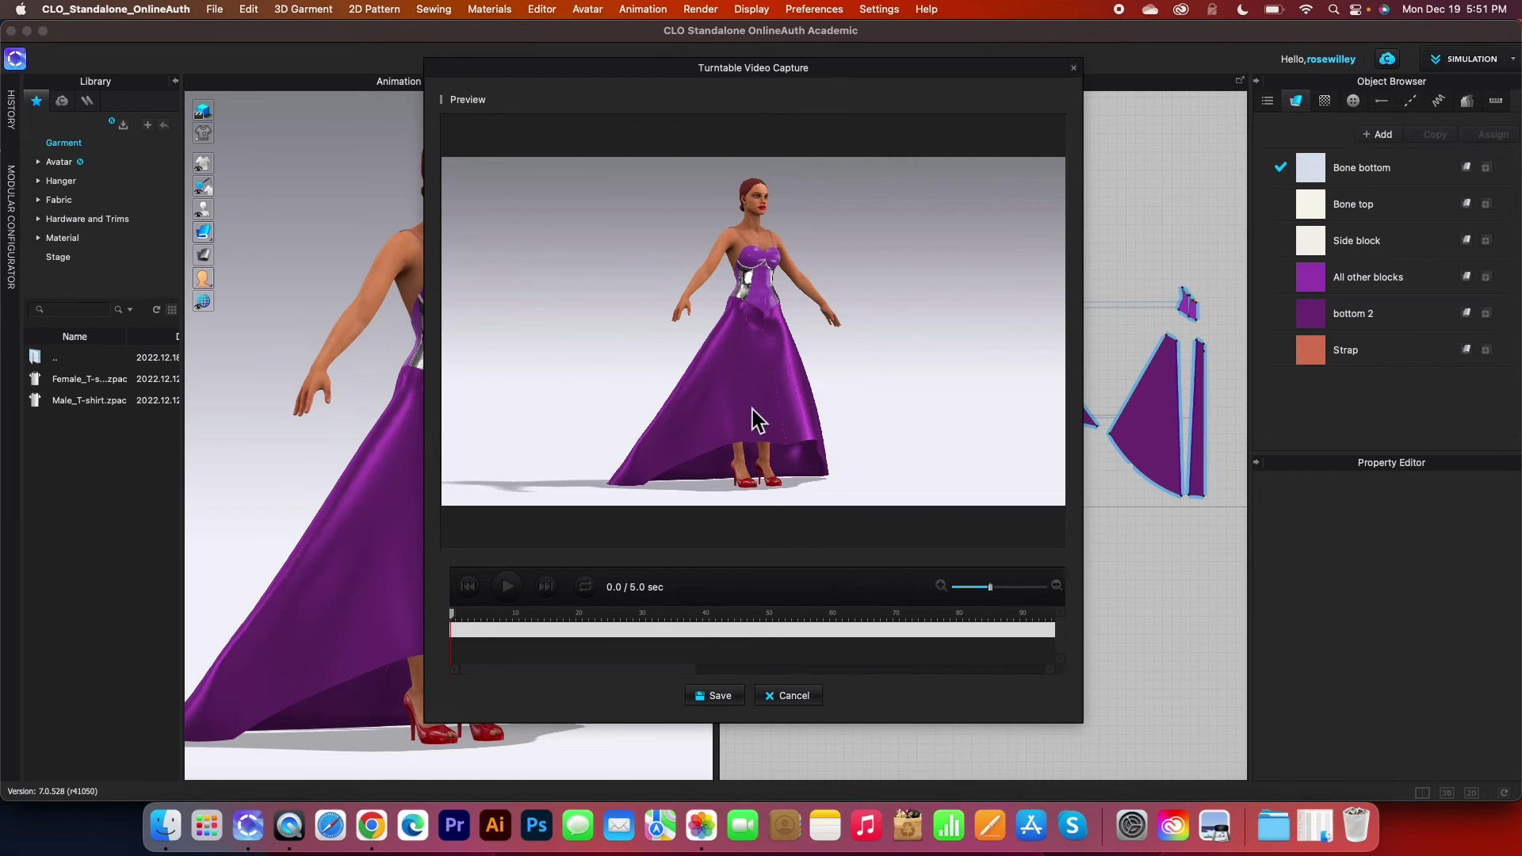
{"action": "left_click", "coordinate": [507, 587]}
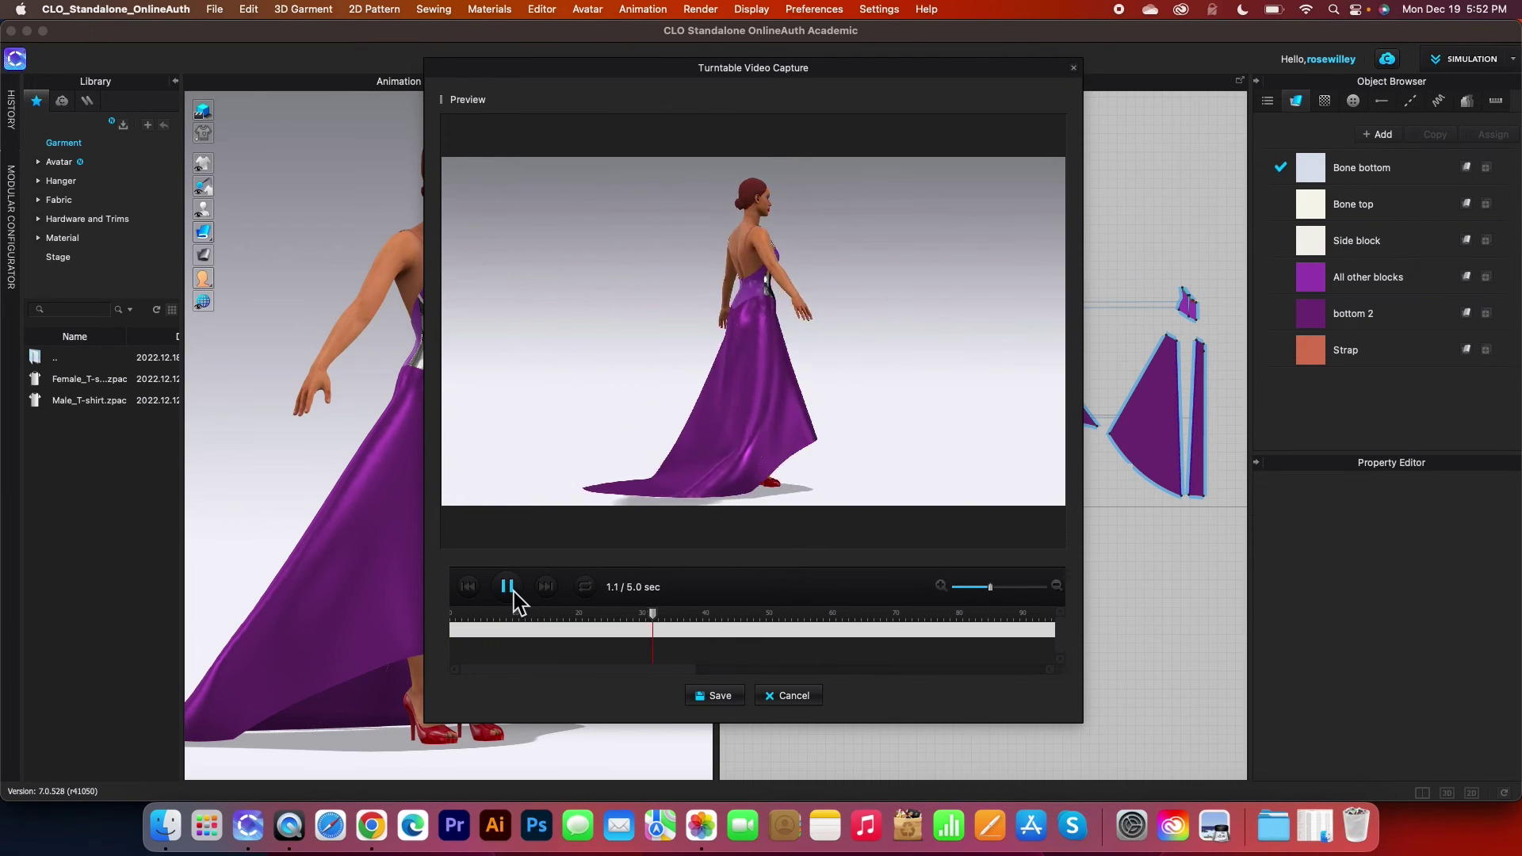
{"action": "left_click", "coordinate": [512, 589]}
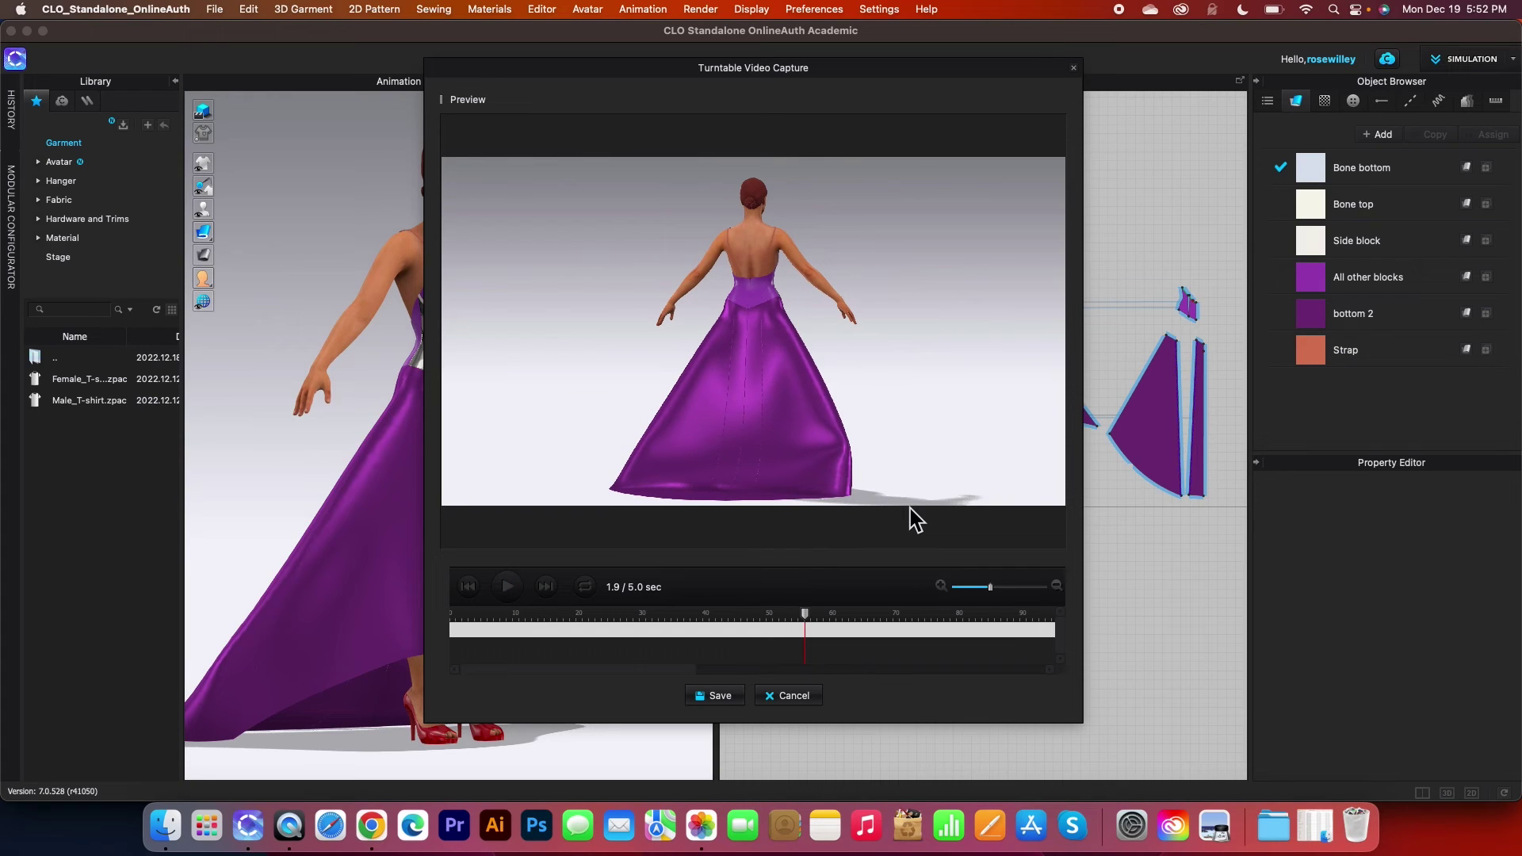
{"action": "left_click", "coordinate": [721, 702]}
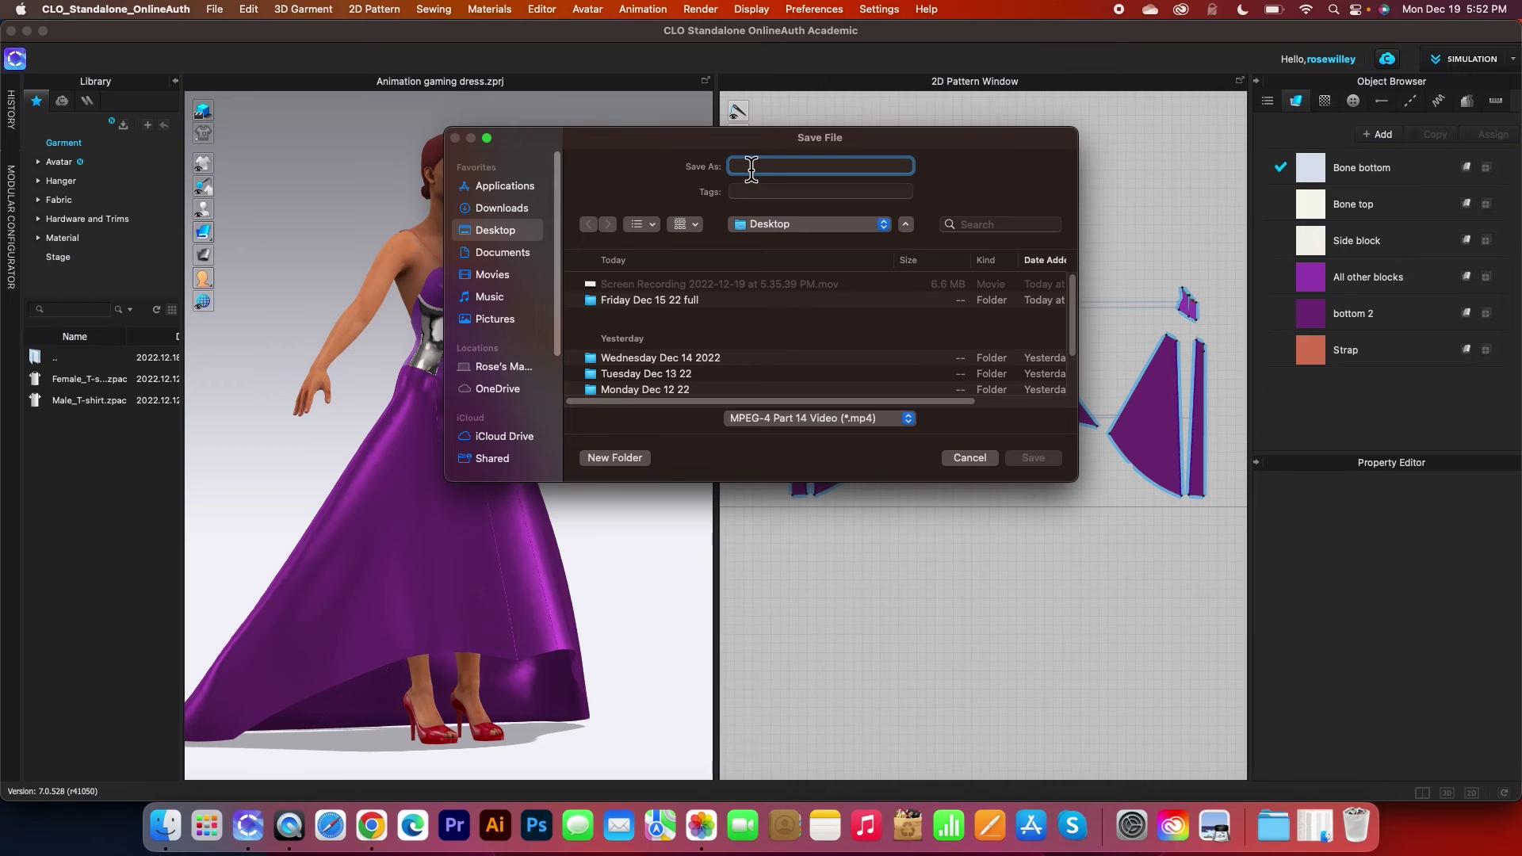
Step: Save the video as 'Gaming dress' in Downloads > Turntable garment in clo3d
{"action": "type", "text": "Gaming dress"}
{"action": "left_click", "coordinate": [520, 211]}
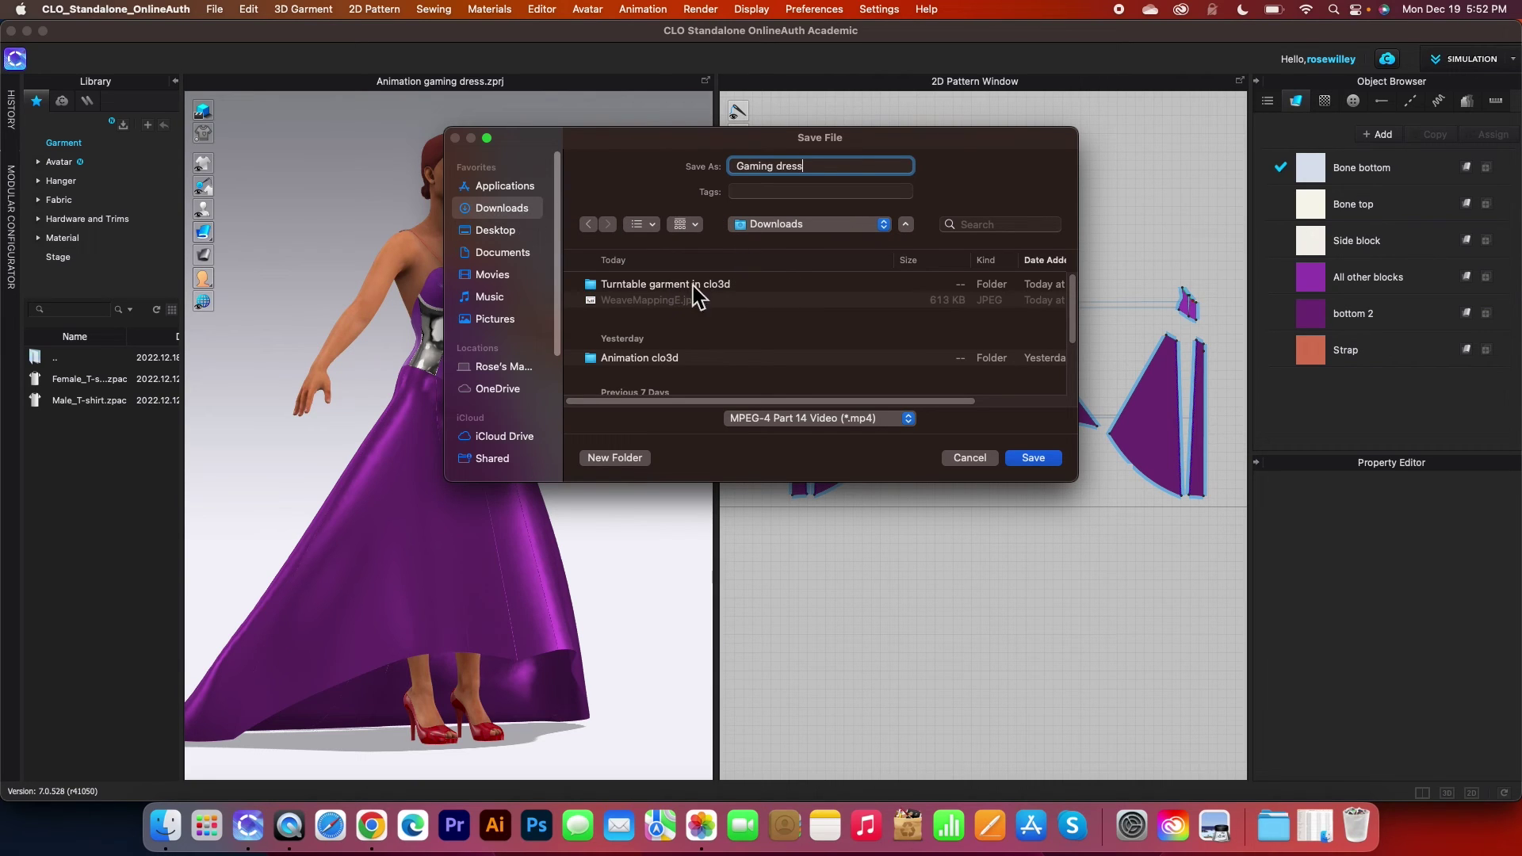
{"action": "left_click", "coordinate": [725, 287]}
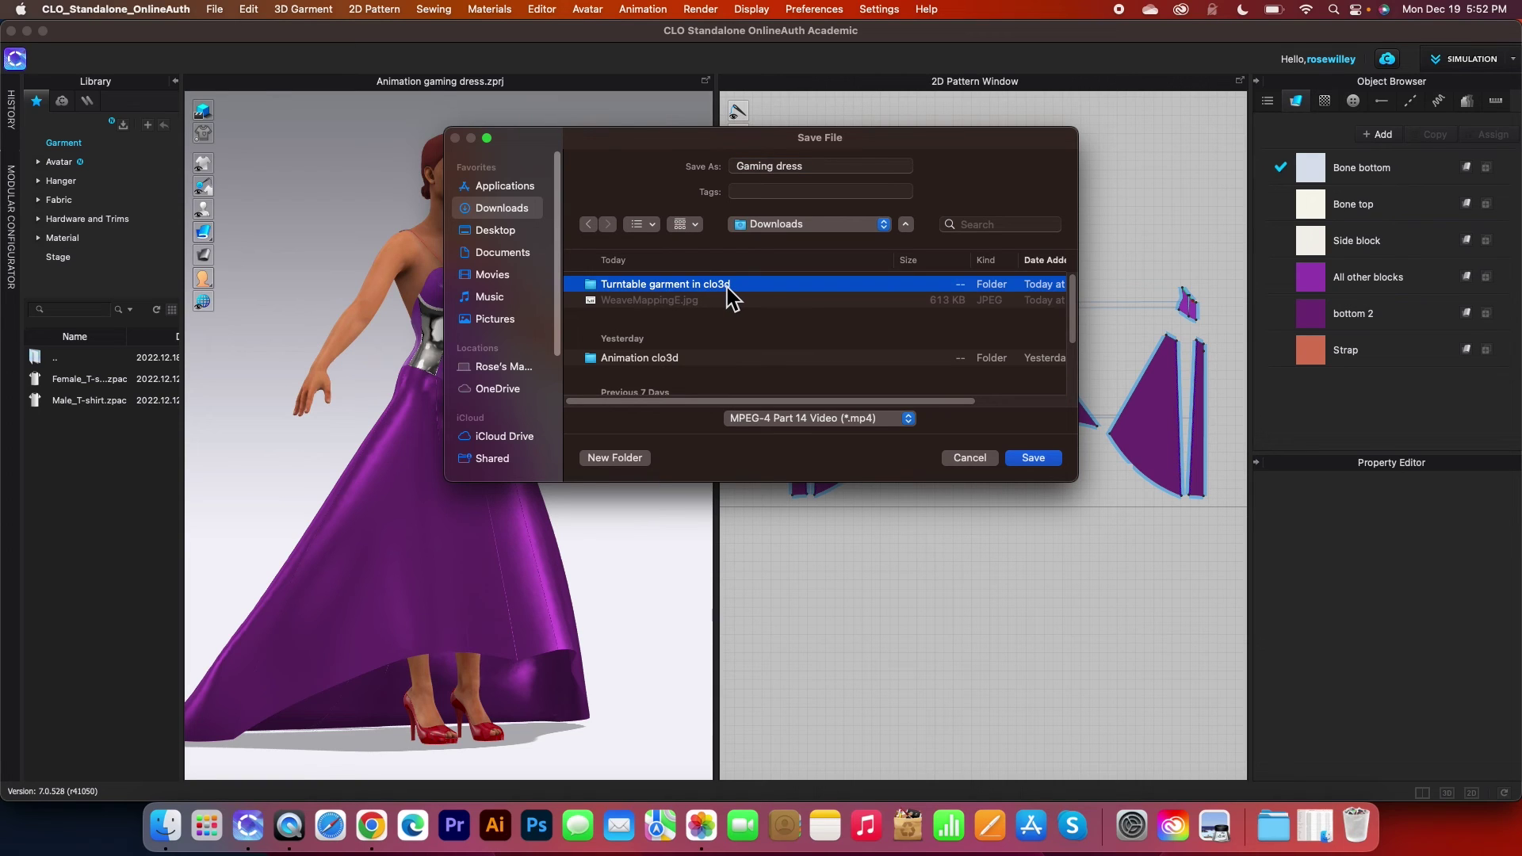
{"action": "double_click", "coordinate": [726, 286]}
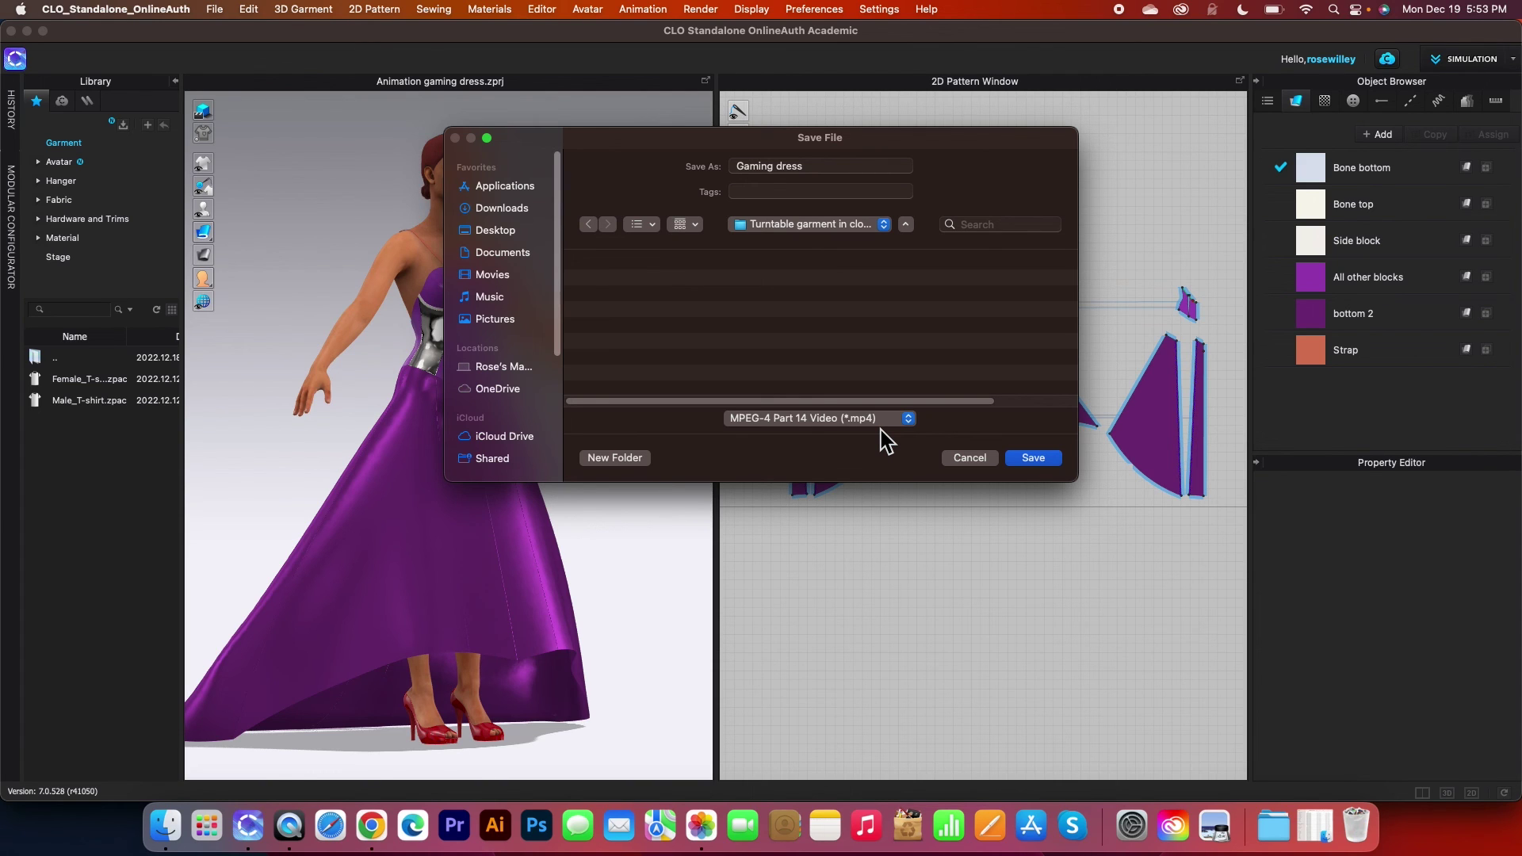
{"action": "left_click", "coordinate": [1033, 458]}
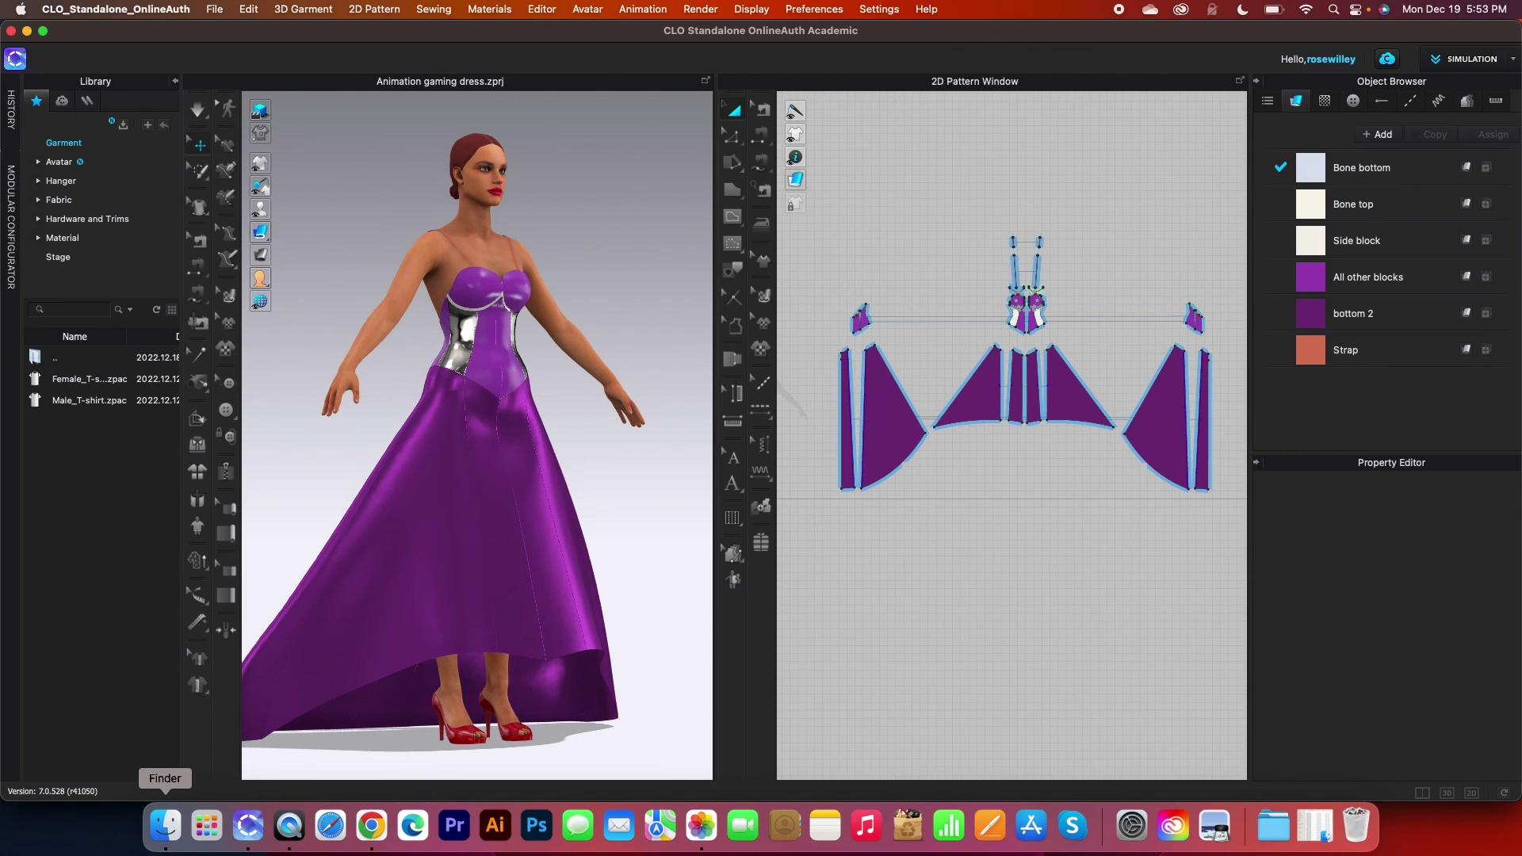
Step: Locate Gaming dress.mp4 in Finder's Turntable garment in clo3d folder and open it
{"action": "left_click", "coordinate": [165, 824]}
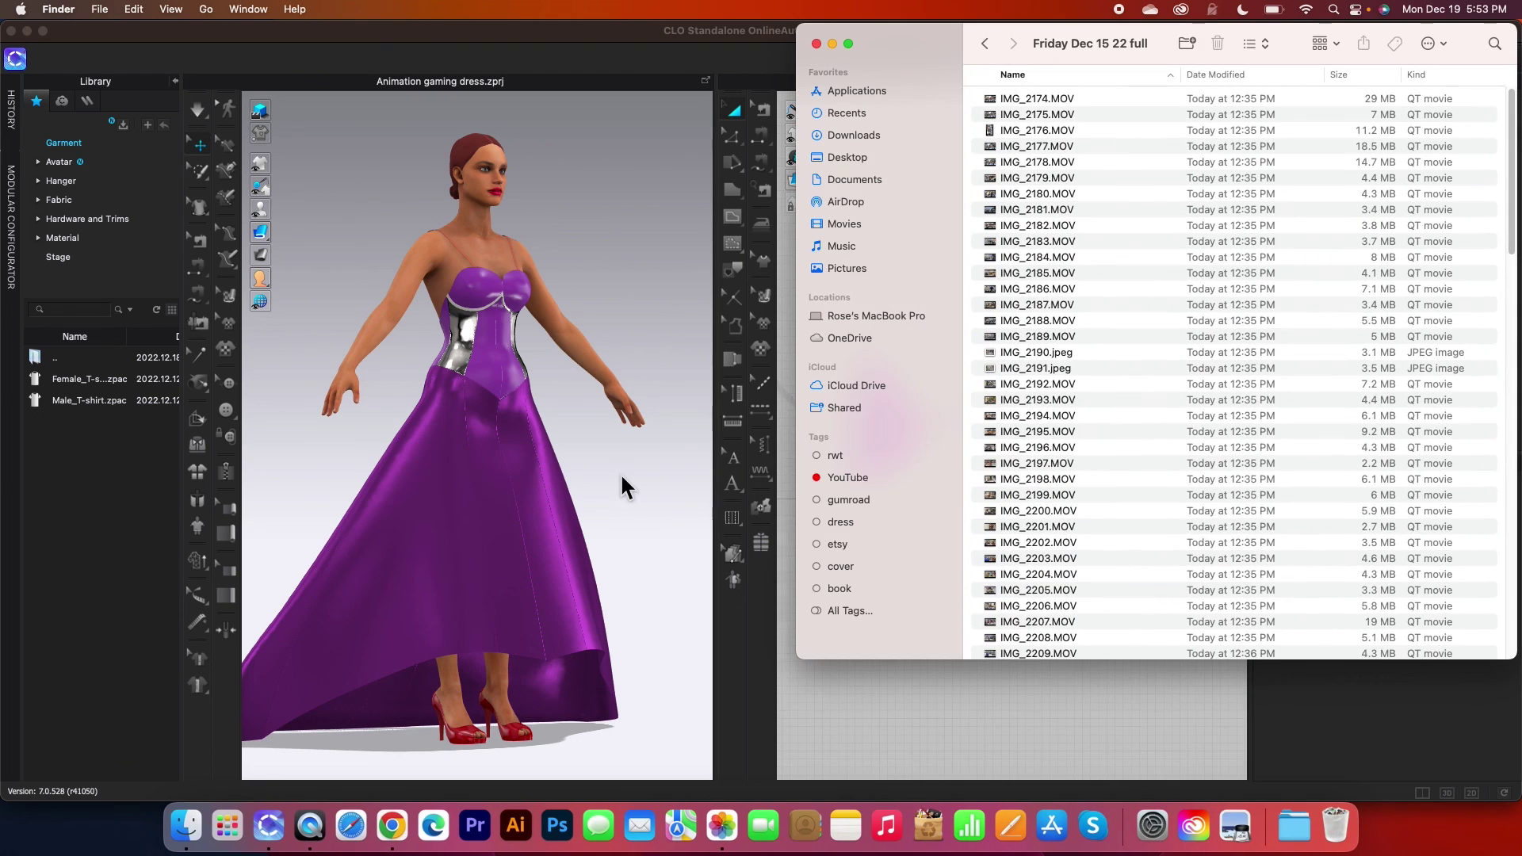
{"action": "left_click", "coordinate": [864, 136]}
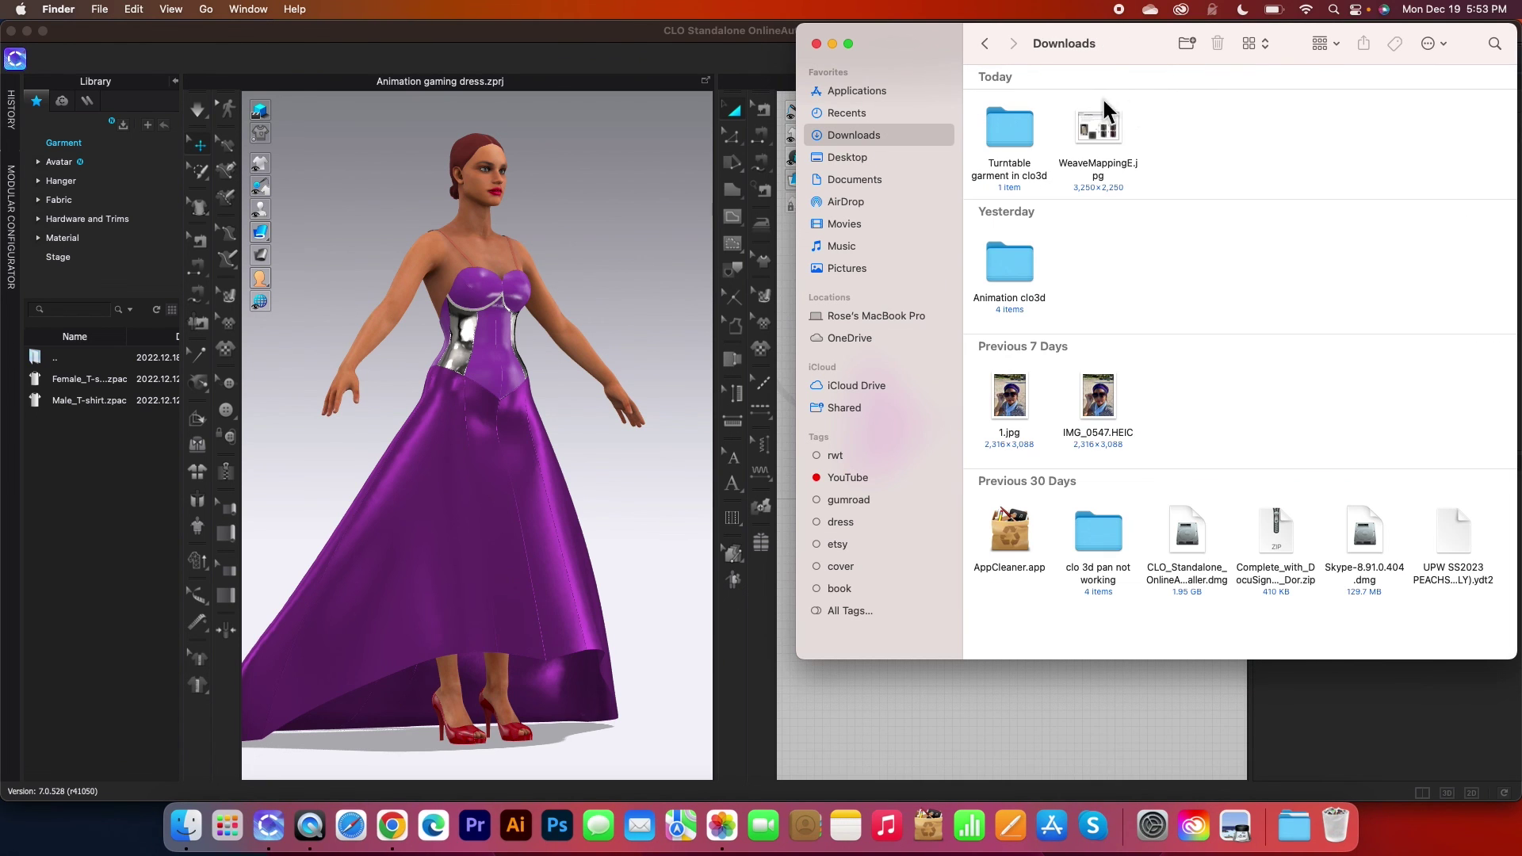
{"action": "double_click", "coordinate": [1013, 131]}
{"action": "double_click", "coordinate": [1031, 102]}
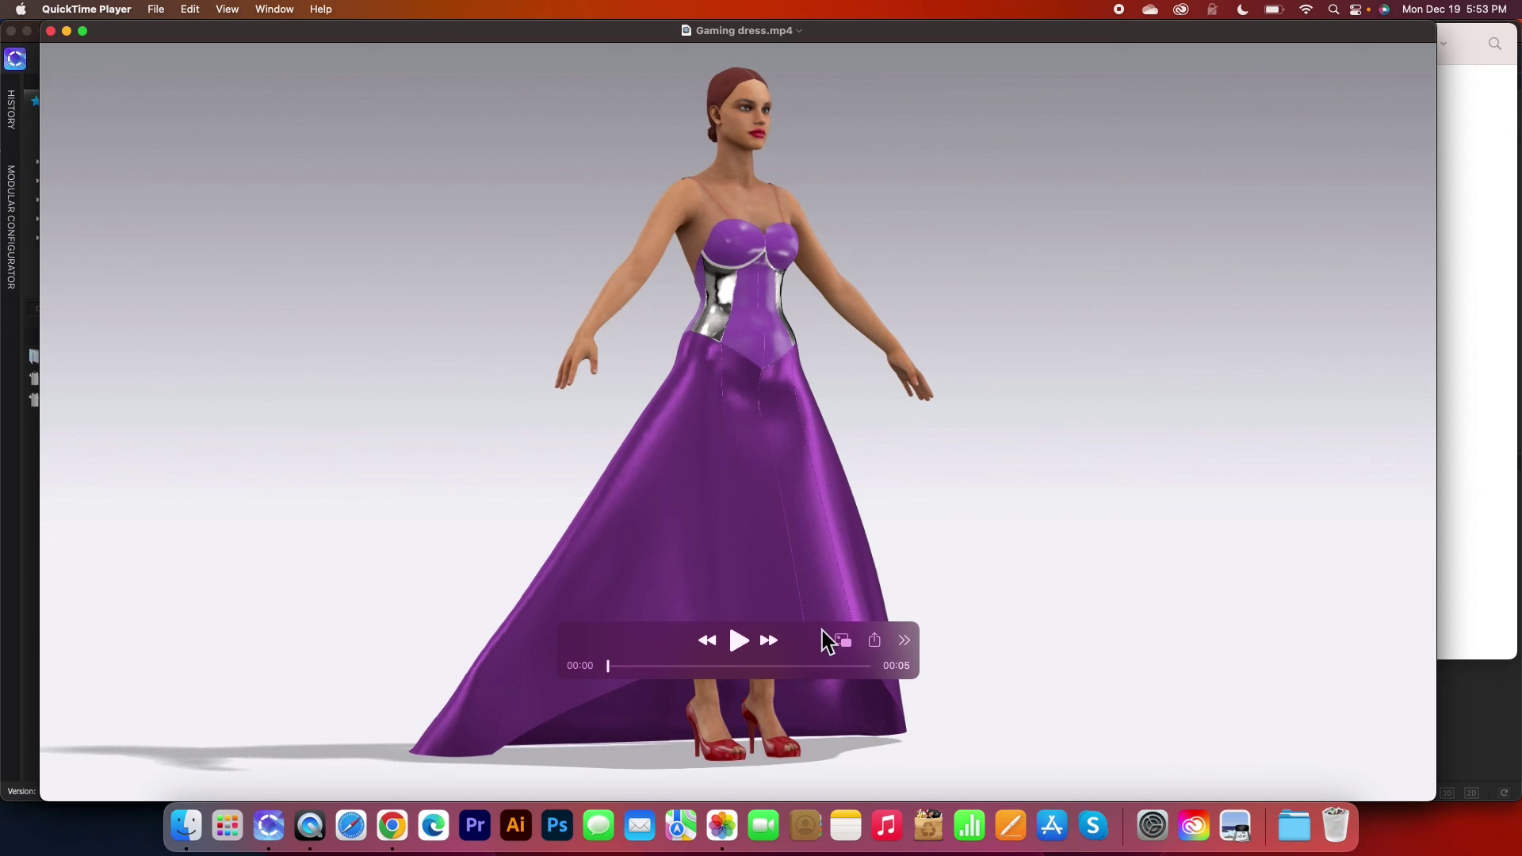
Step: Move the QuickTime control bar off the gown and play Gaming dress.mp4
{"action": "left_click_drag", "start_coordinate": [821, 630], "coordinate": [1187, 104]}
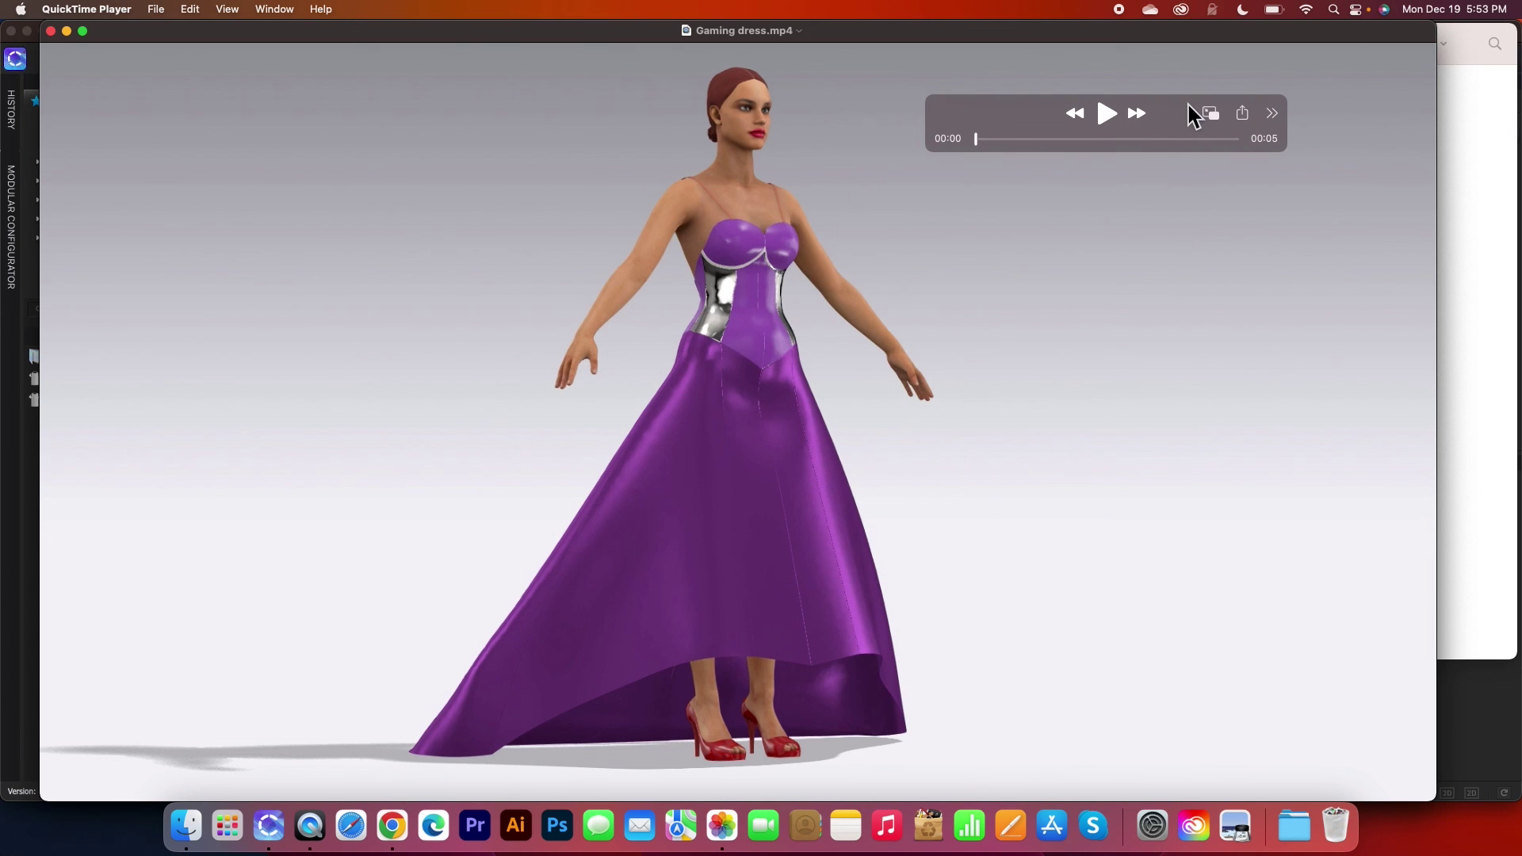
{"action": "left_click", "coordinate": [1106, 118]}
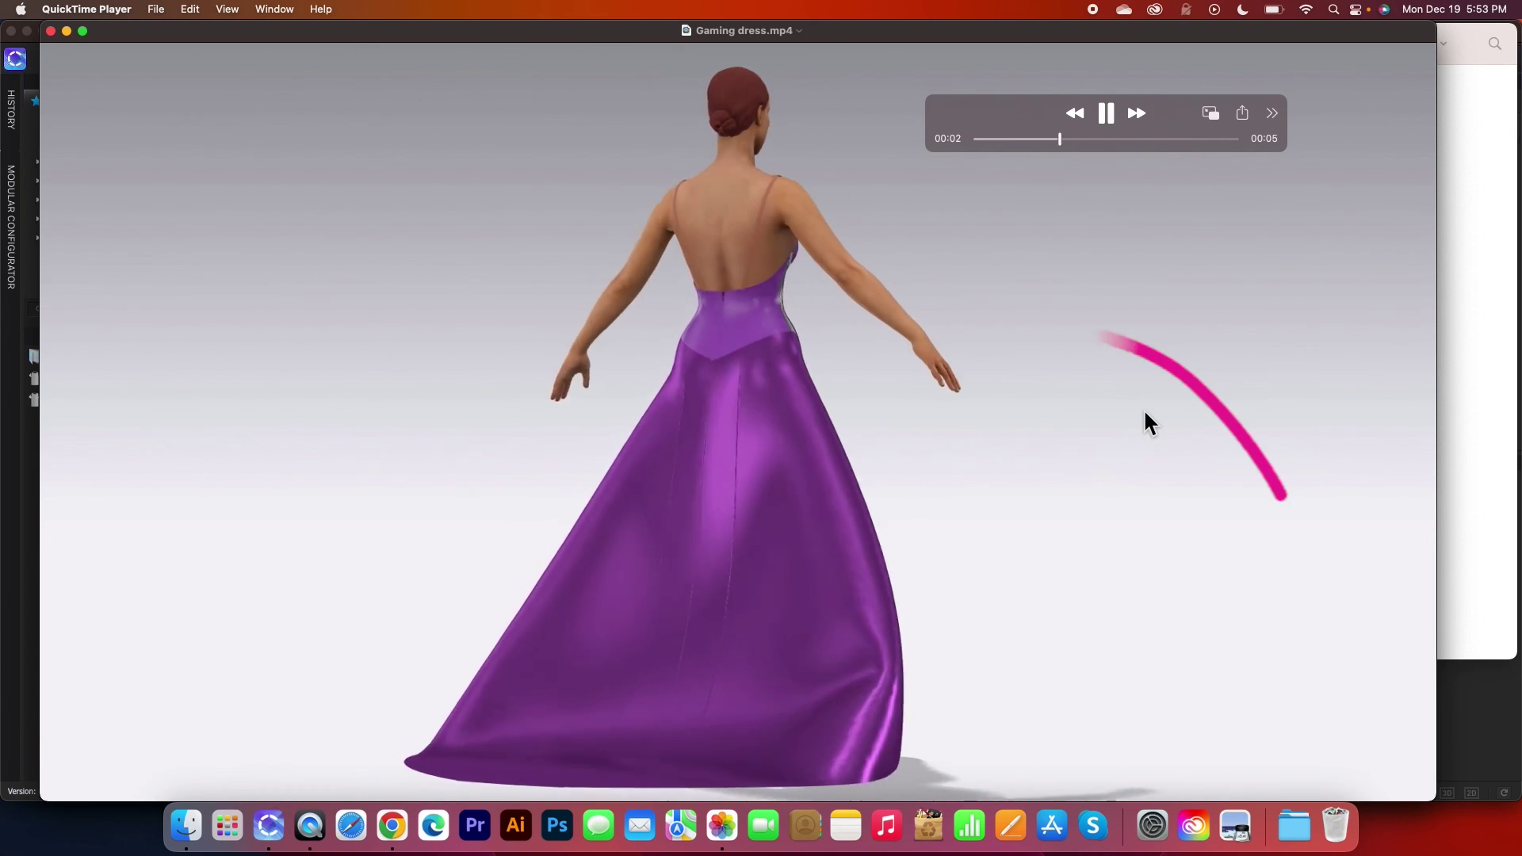